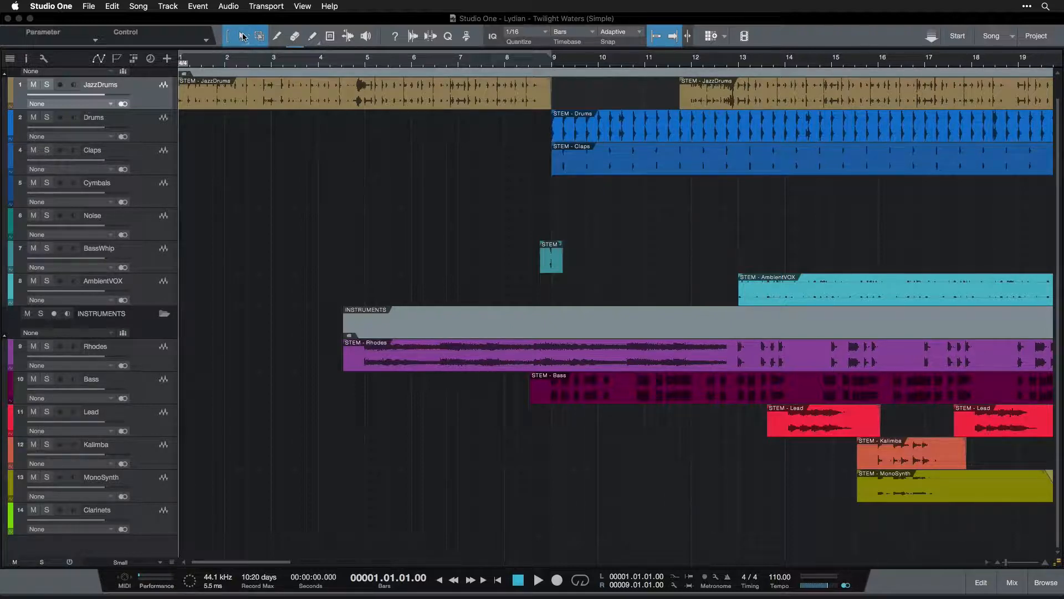
Step: Select a range of the first JazzDrums event from about bar 6.5 to 7.75, and link the Arrow and Range tools
{"action": "left_click", "coordinate": [242, 36]}
{"action": "left_click", "coordinate": [242, 37]}
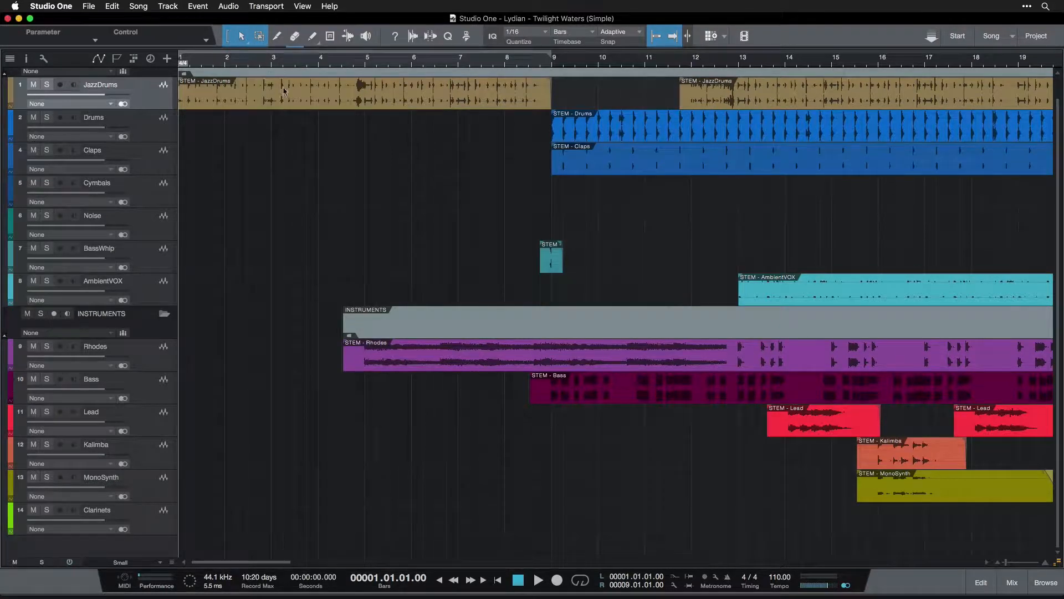
{"action": "left_click", "coordinate": [290, 104]}
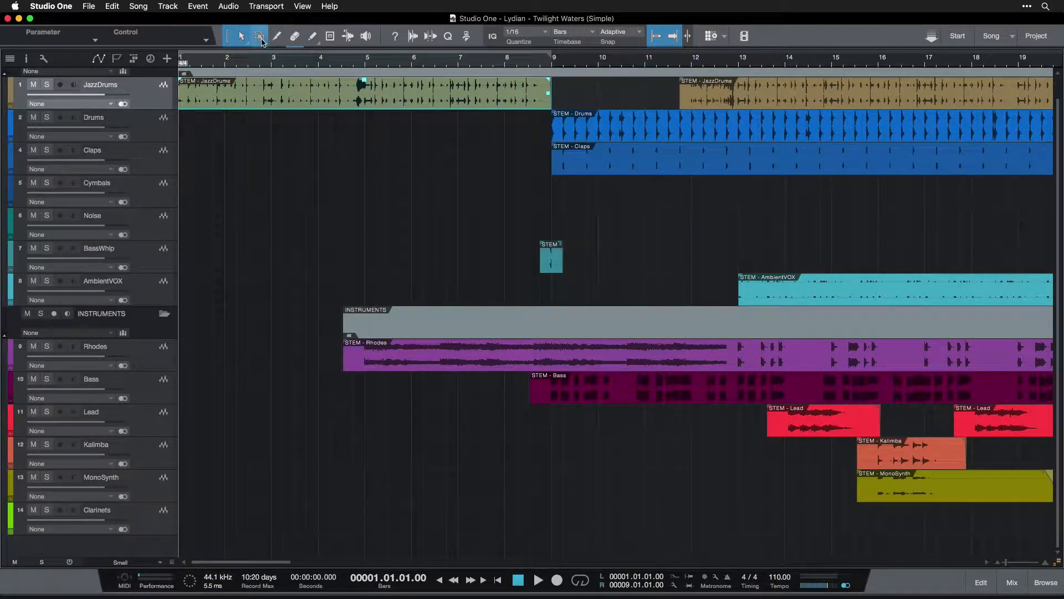
{"action": "left_click", "coordinate": [259, 36]}
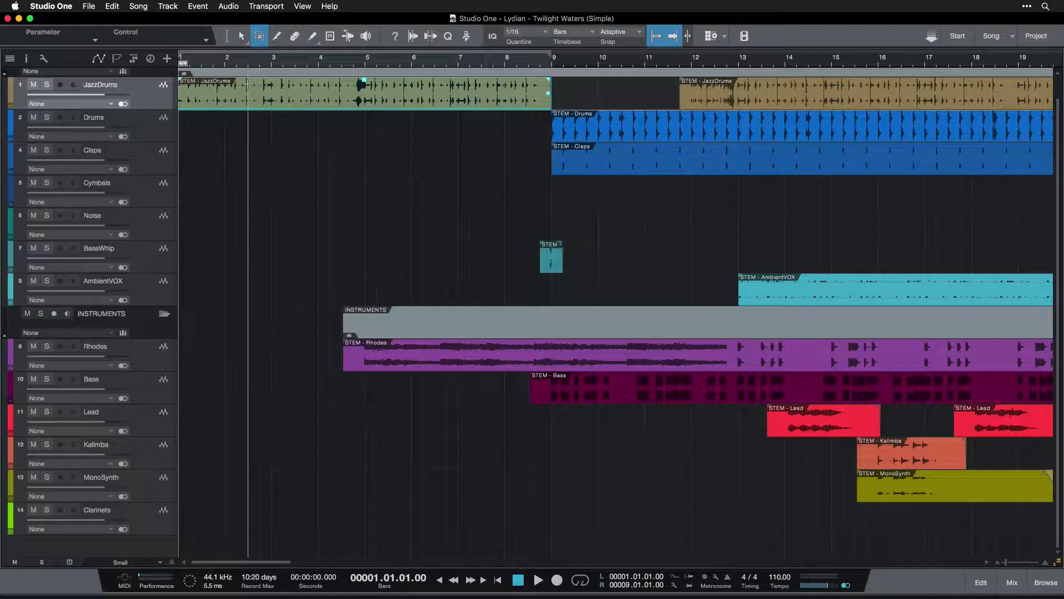
{"action": "left_click_drag", "start_coordinate": [247, 84], "coordinate": [493, 86]}
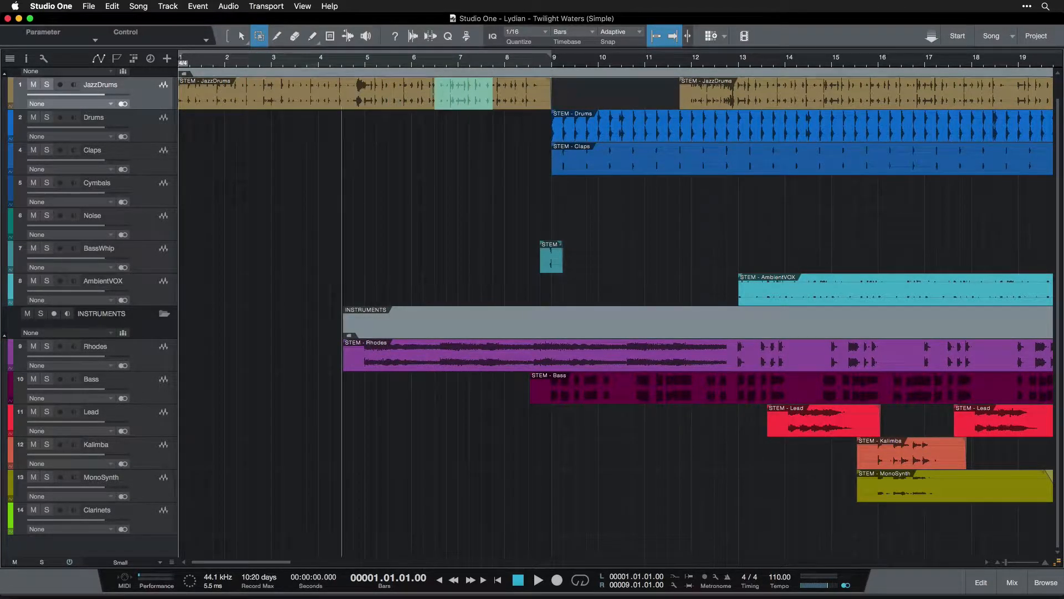
{"action": "left_click", "coordinate": [226, 39]}
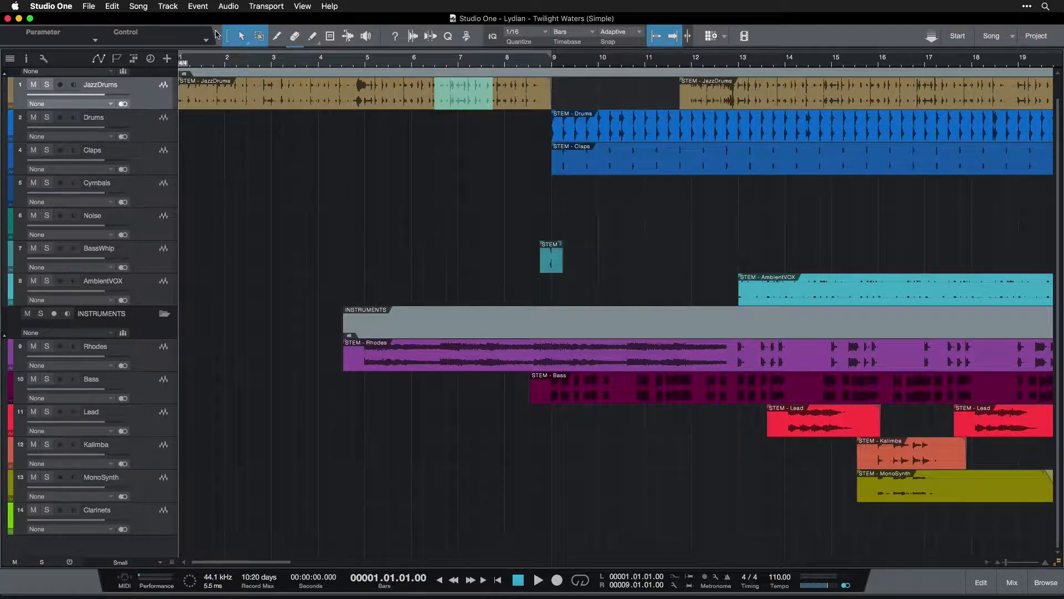
Step: Split the first JazzDrums event at about bars 6.25, 7, 7.5 and 8
{"action": "left_click", "coordinate": [277, 38]}
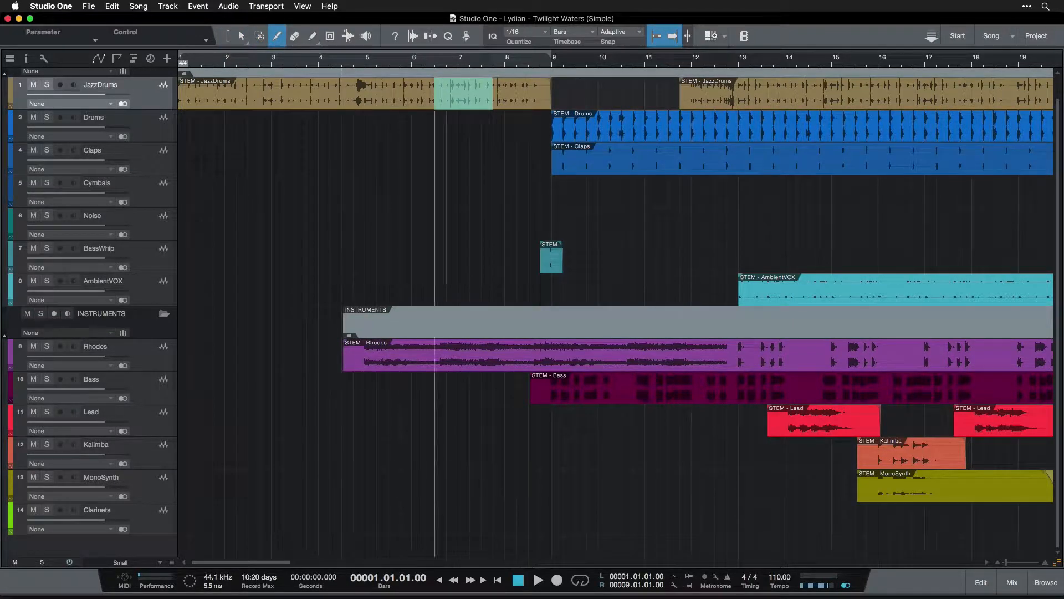
{"action": "left_click", "coordinate": [424, 94]}
{"action": "left_click", "coordinate": [459, 92]}
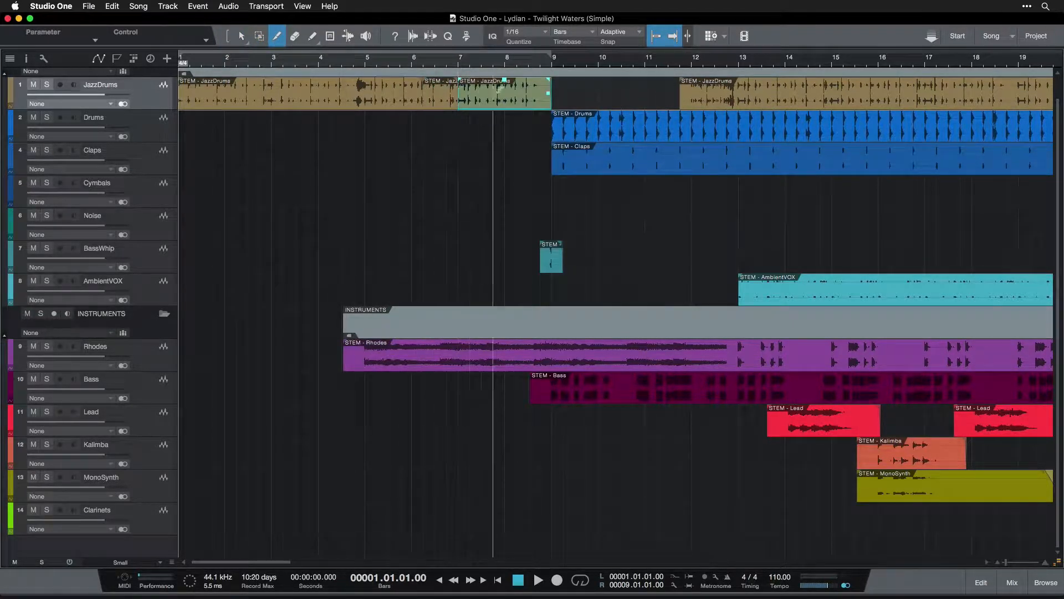
{"action": "left_click", "coordinate": [503, 92]}
{"action": "left_click", "coordinate": [483, 92]}
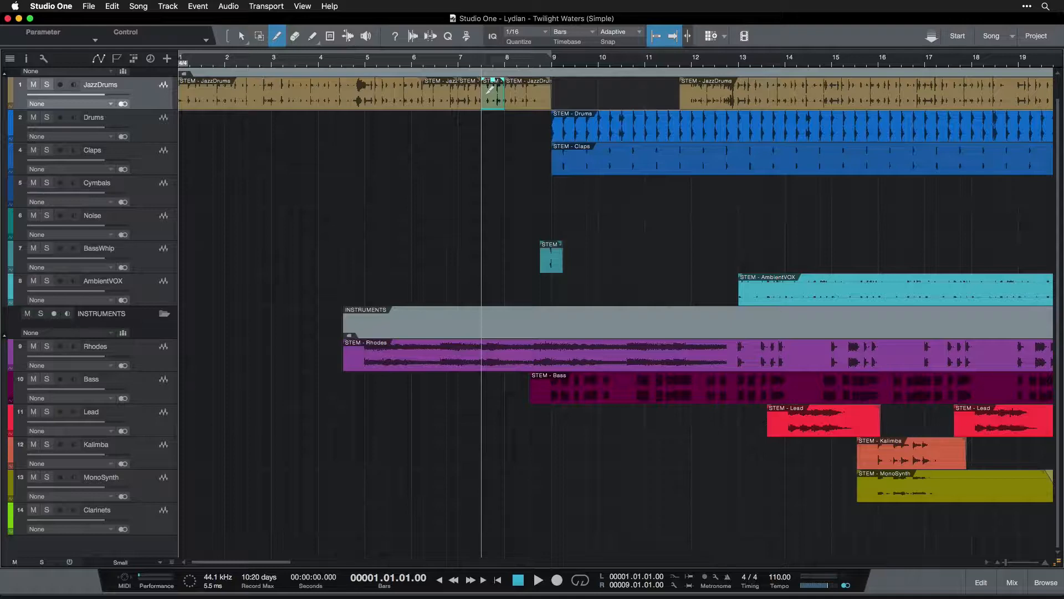
Step: Erase the JazzDrums pieces between bars 7.5 and 8 and between bars 6.25 and 7
{"action": "key", "text": "4"}
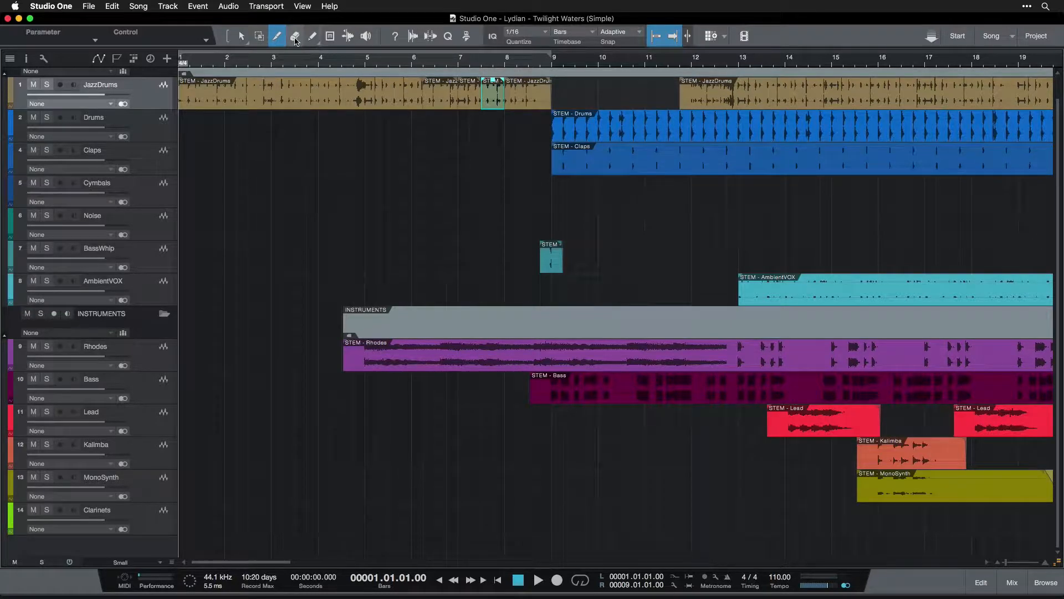
{"action": "left_click", "coordinate": [491, 99]}
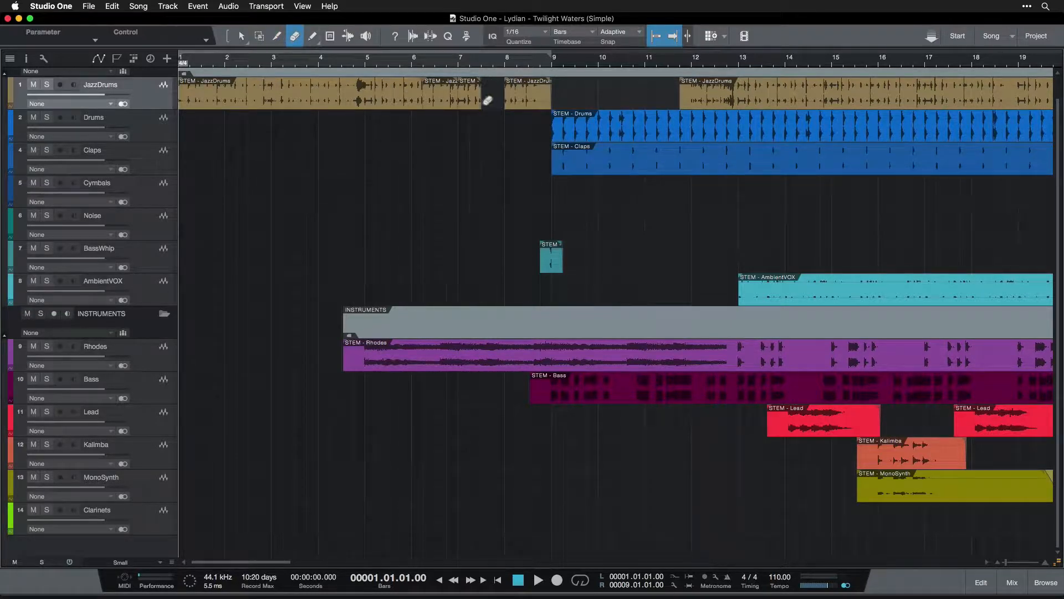
{"action": "left_click", "coordinate": [450, 100]}
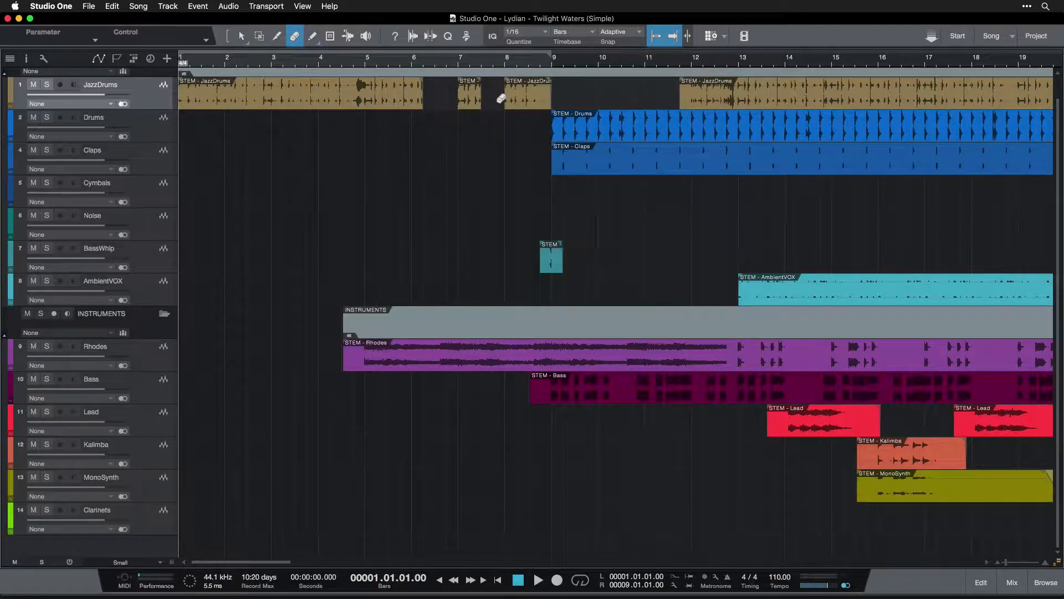
Step: Paint an empty JazzDrums event from about bar 9.25 to 11.25 and mute the two short pieces starting at bars 7 and 8
{"action": "left_click", "coordinate": [313, 37]}
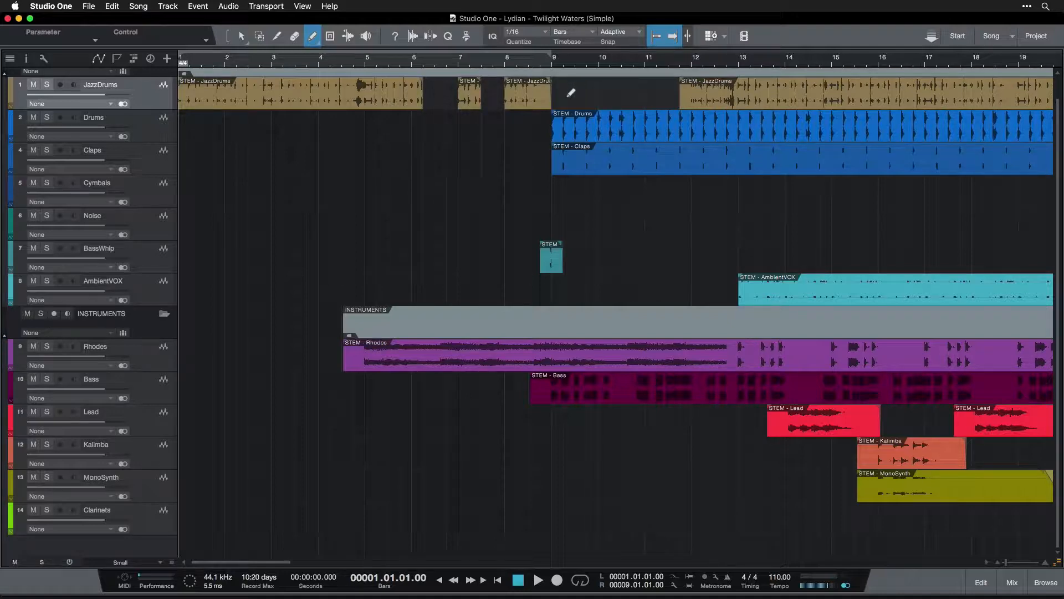
{"action": "left_click_drag", "start_coordinate": [571, 93], "coordinate": [660, 94]}
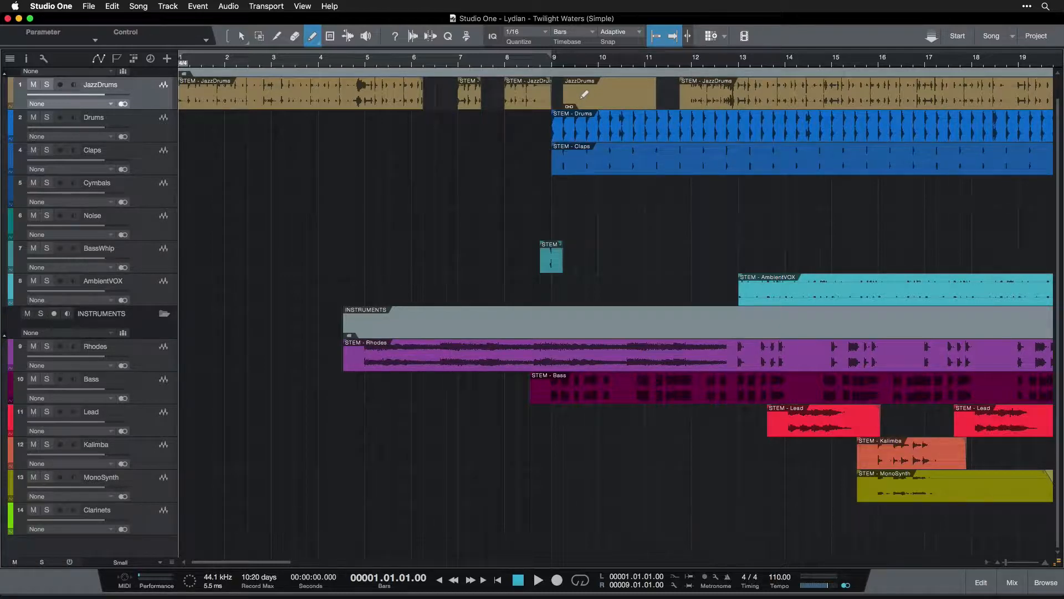
{"action": "left_click", "coordinate": [331, 38]}
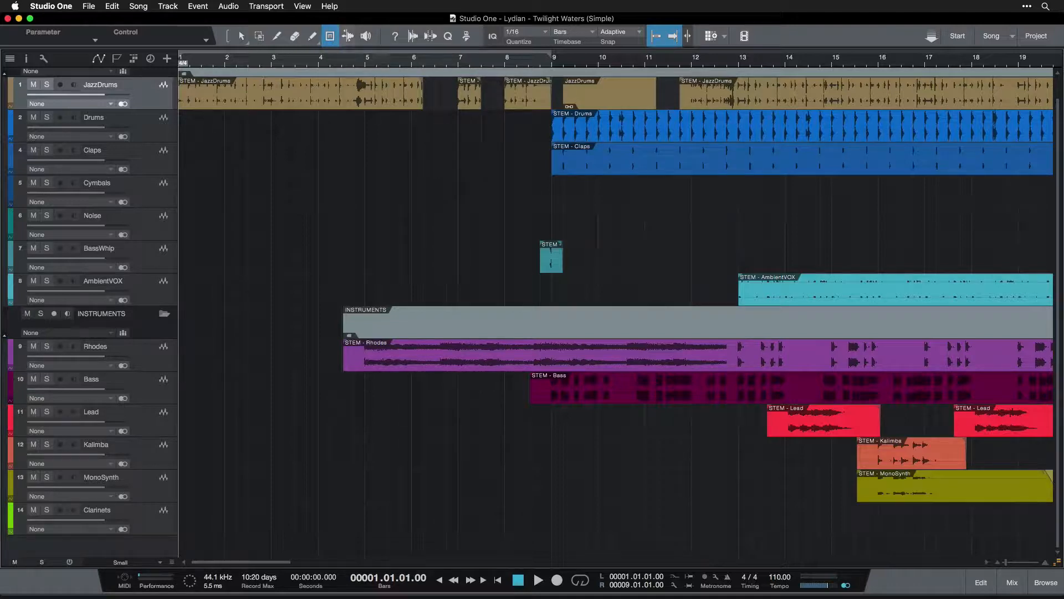
{"action": "left_click", "coordinate": [470, 100]}
{"action": "left_click", "coordinate": [534, 100]}
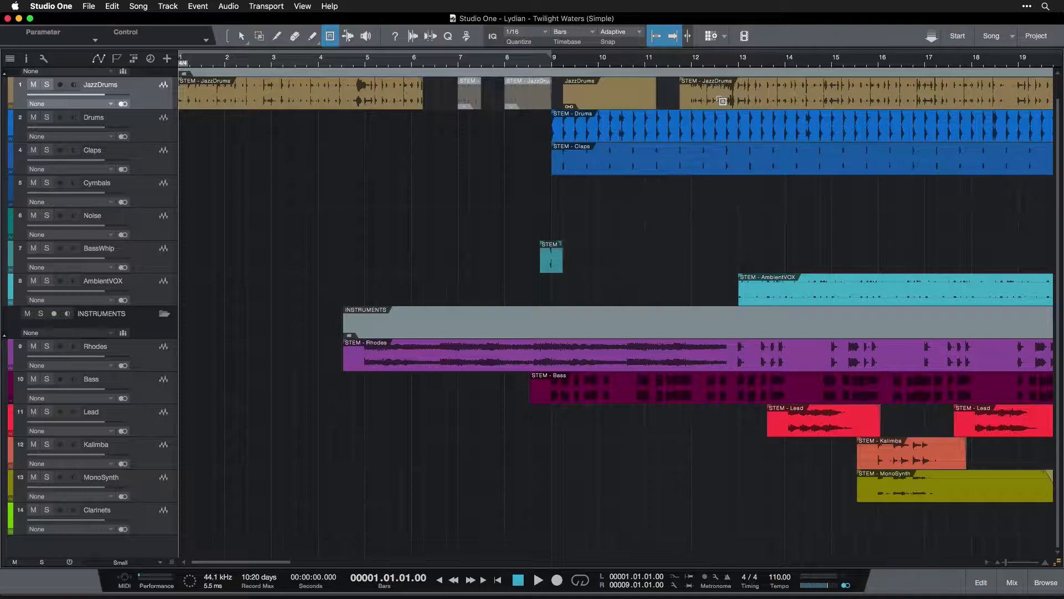
Step: Audition the JazzDrums, Drums and Claps events one at a time with the Listen tool
{"action": "left_click", "coordinate": [348, 37]}
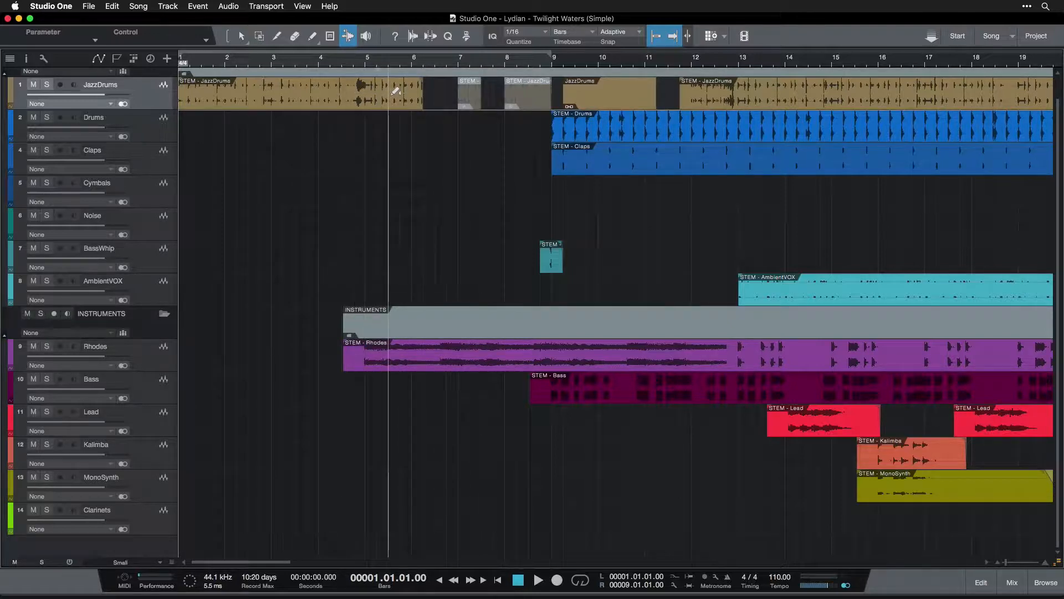
{"action": "left_click", "coordinate": [365, 36]}
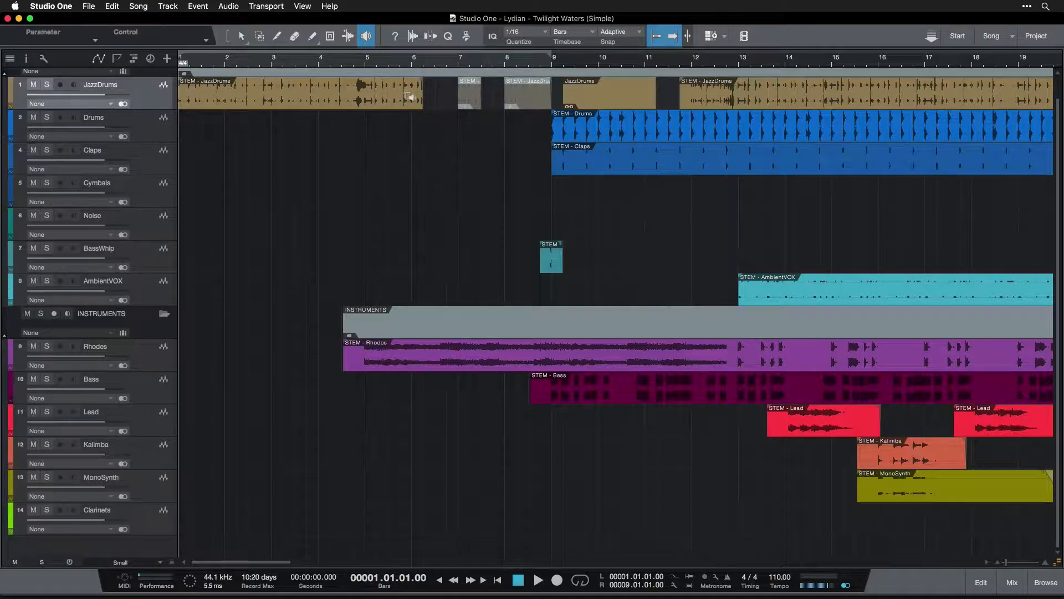
{"action": "left_click", "coordinate": [707, 101]}
{"action": "left_click", "coordinate": [758, 131]}
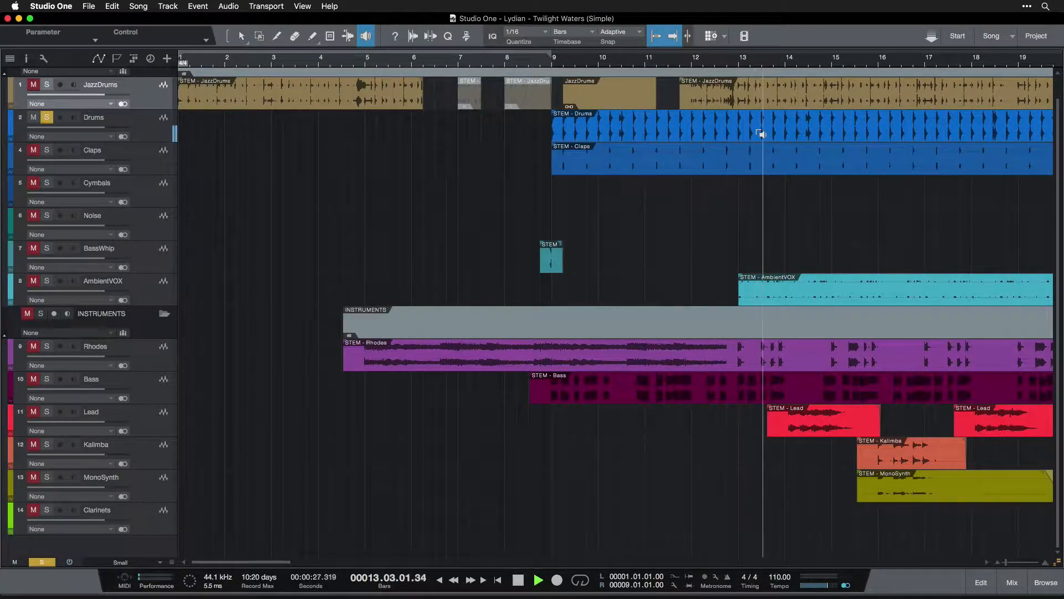
{"action": "left_click", "coordinate": [707, 165]}
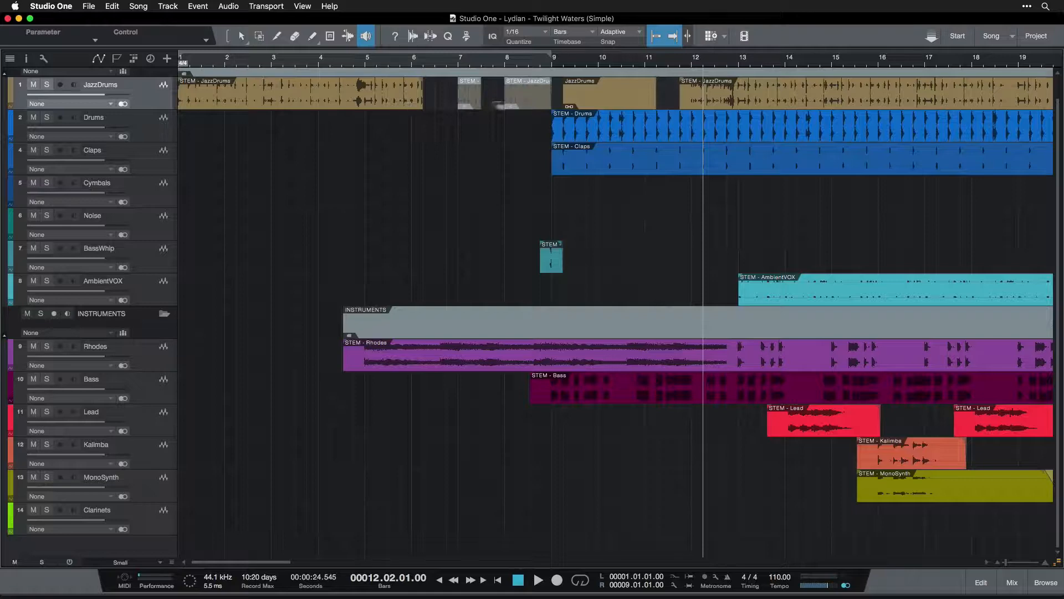
Step: Return to the Arrow tool and play the full arrangement from about bars 11, 13.75 and 15
{"action": "left_click", "coordinate": [240, 37]}
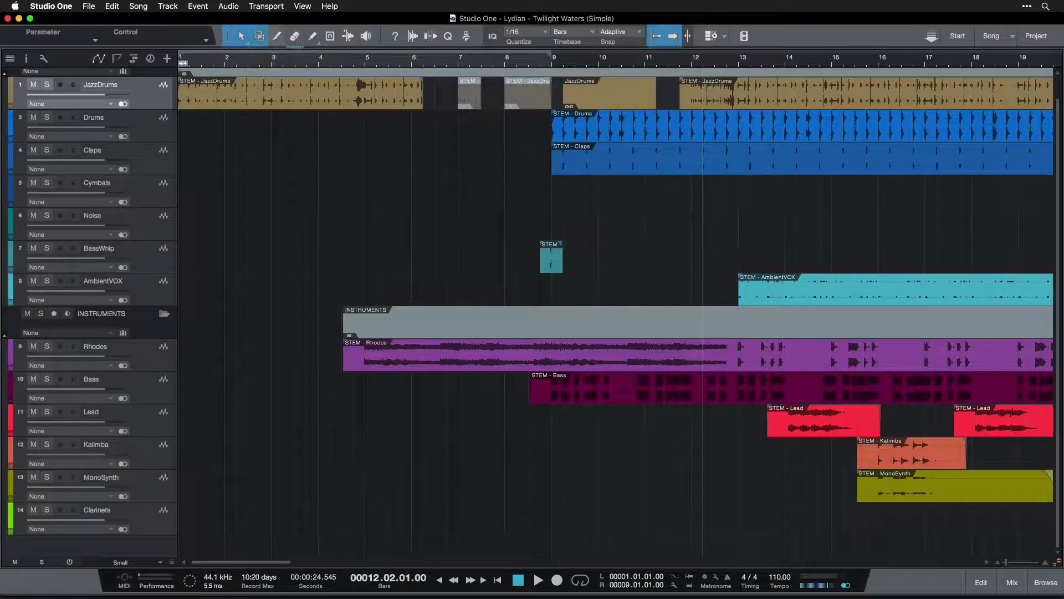
{"action": "left_click", "coordinate": [651, 65]}
{"action": "key", "text": "space"}
{"action": "left_click", "coordinate": [775, 65]}
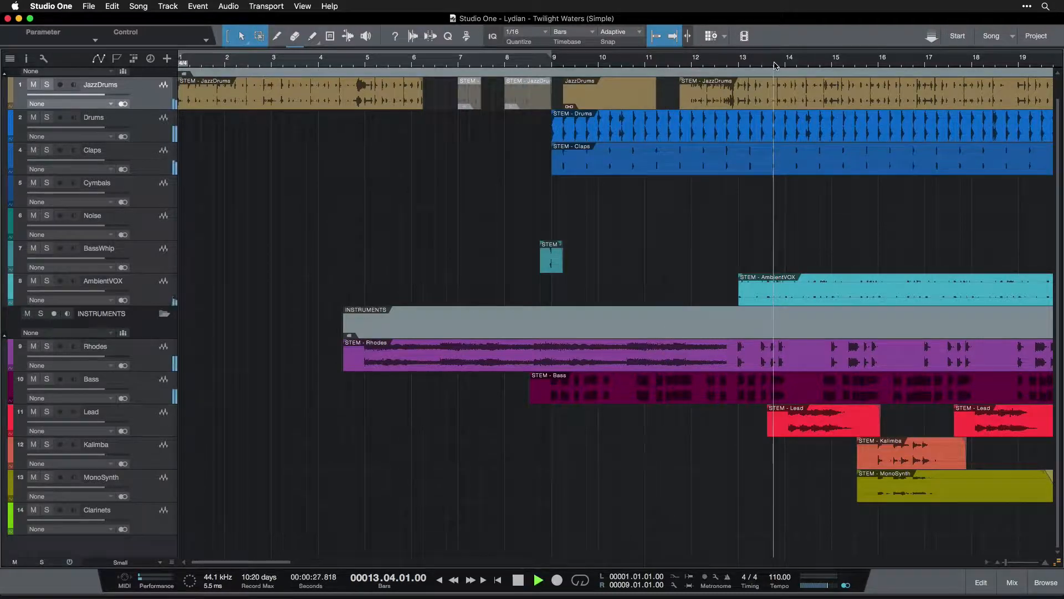
{"action": "key", "text": "space"}
{"action": "left_click", "coordinate": [832, 67]}
{"action": "key", "text": "space"}
{"action": "key", "text": "space"}
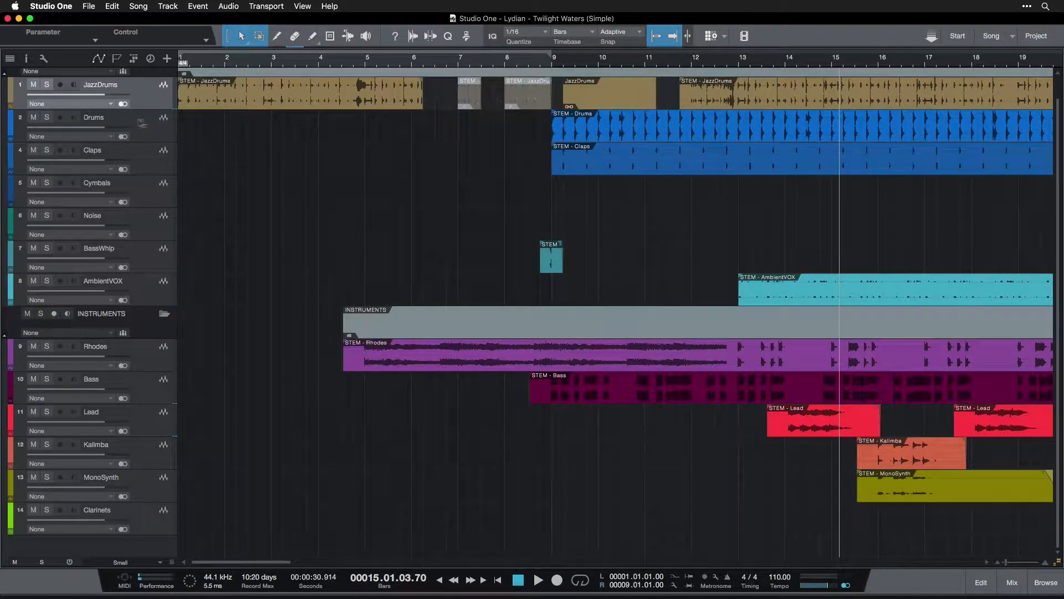
Step: Solo the Drums track, play a short passage, and turn the solo off again
{"action": "left_click", "coordinate": [44, 120]}
{"action": "key", "text": "space"}
{"action": "key", "text": "space"}
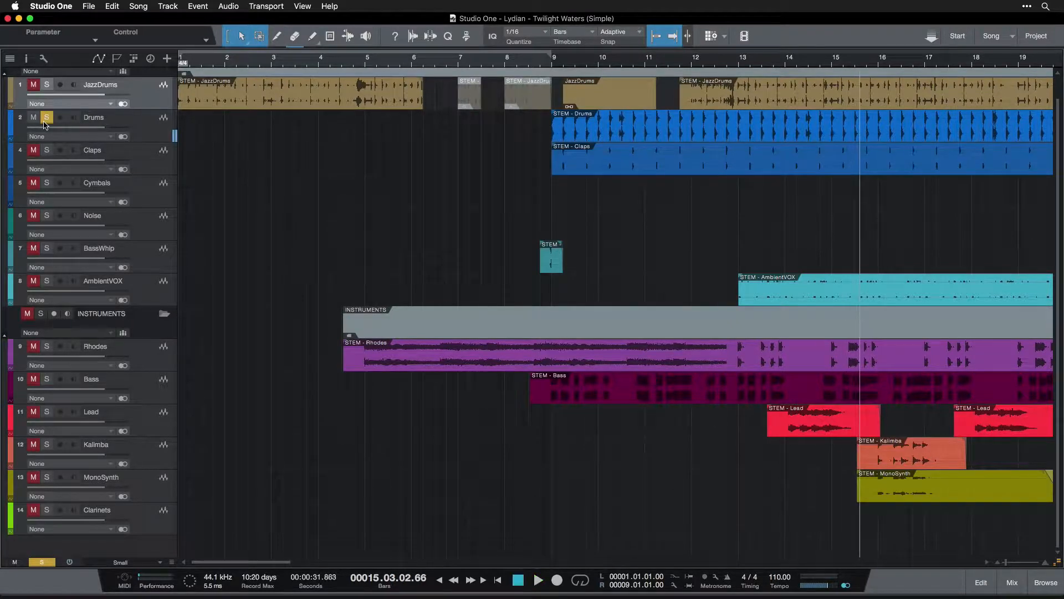
{"action": "left_click", "coordinate": [44, 121]}
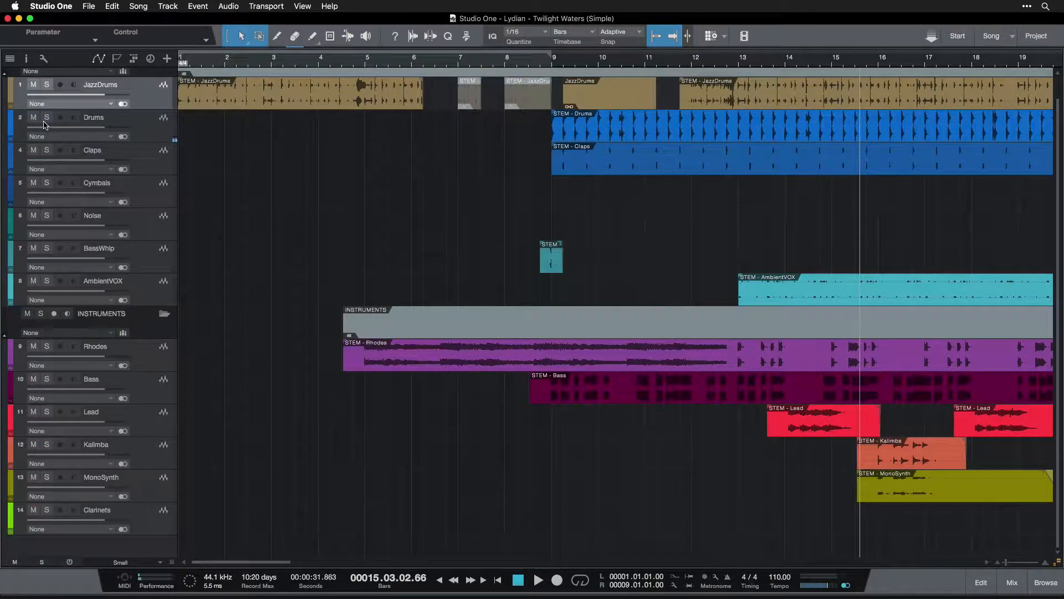
Step: Review the alternative tool choices for the Arrow tool and try the temporary alternative over the first JazzDrums event
{"action": "right_click", "coordinate": [248, 45]}
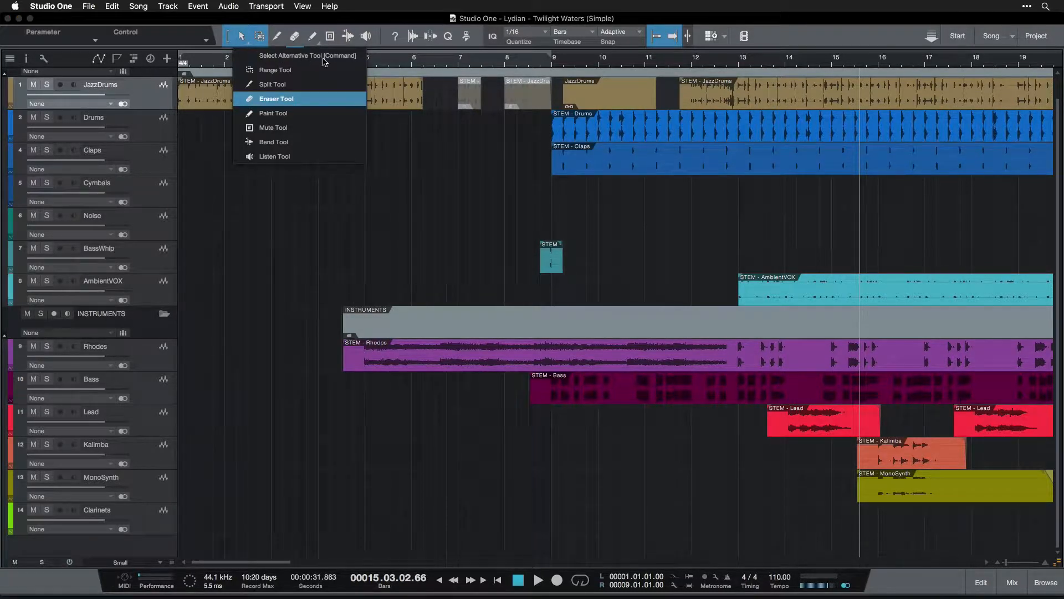
{"action": "left_click", "coordinate": [294, 84]}
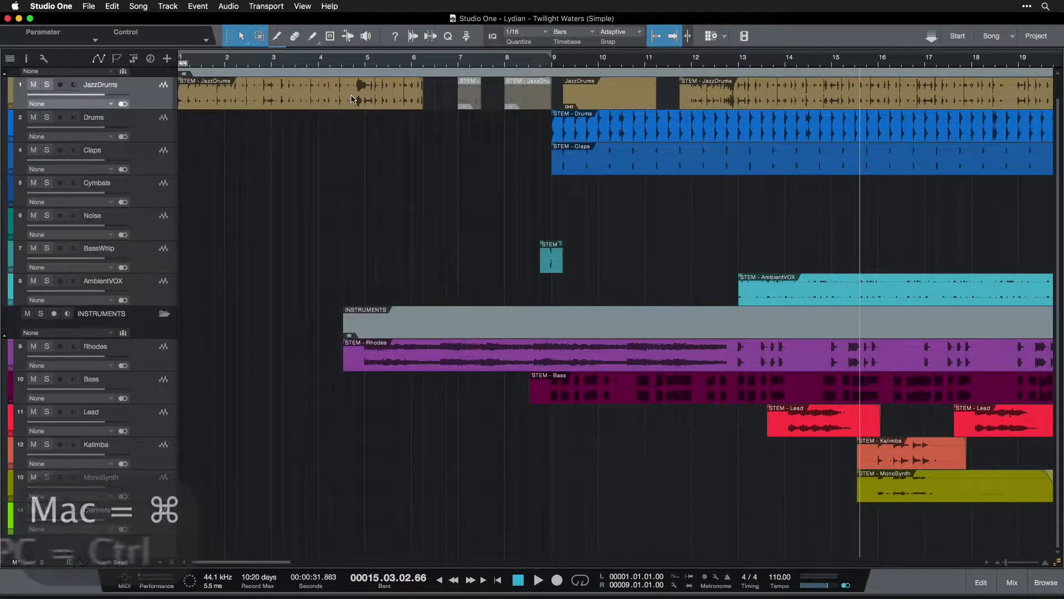
{"action": "key", "text": "super"}
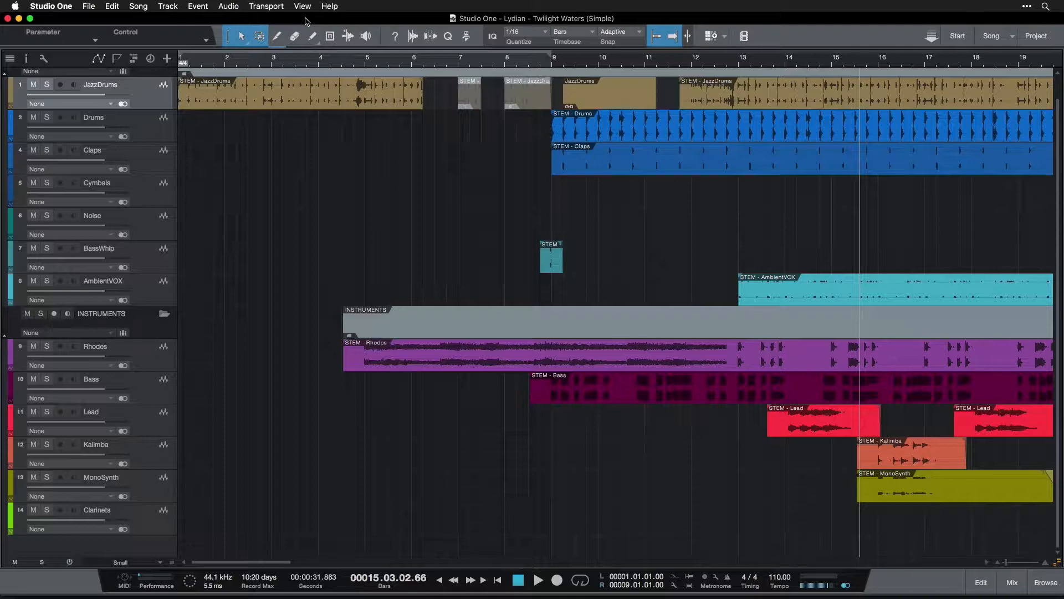
Step: Switch through the Range, Split, Eraser, Paint and Mute tools and return to the Arrow tool
{"action": "key", "text": "2"}
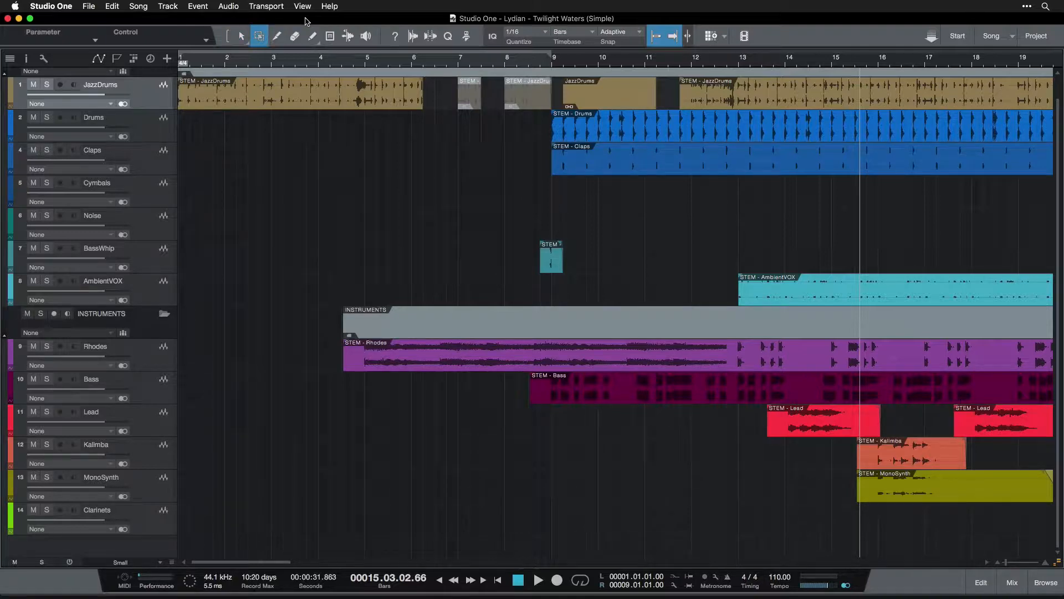
{"action": "key", "text": "3"}
{"action": "key", "text": "4"}
{"action": "key", "text": "5"}
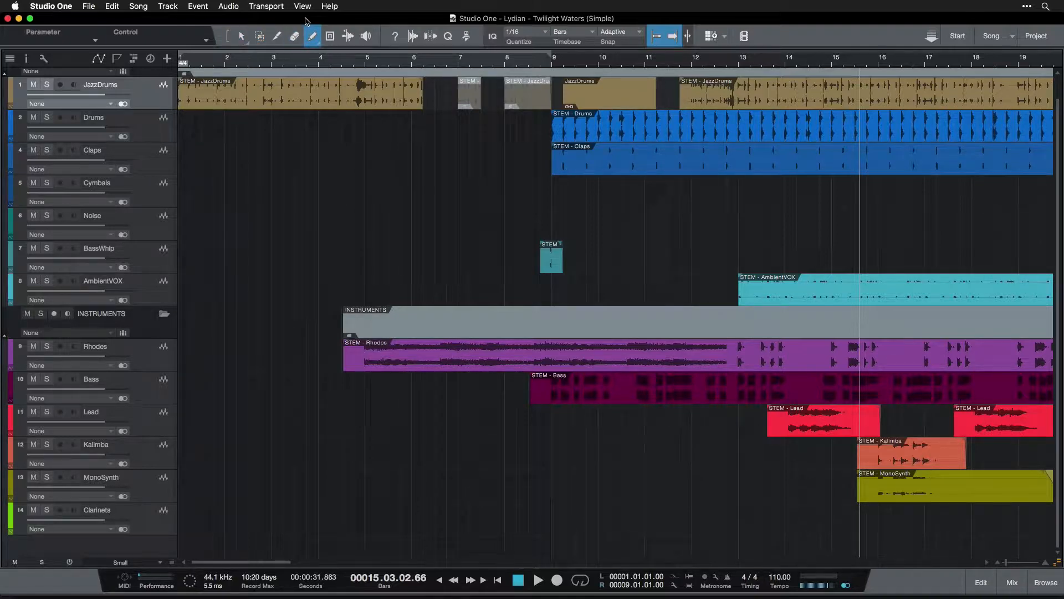
{"action": "key", "text": "6"}
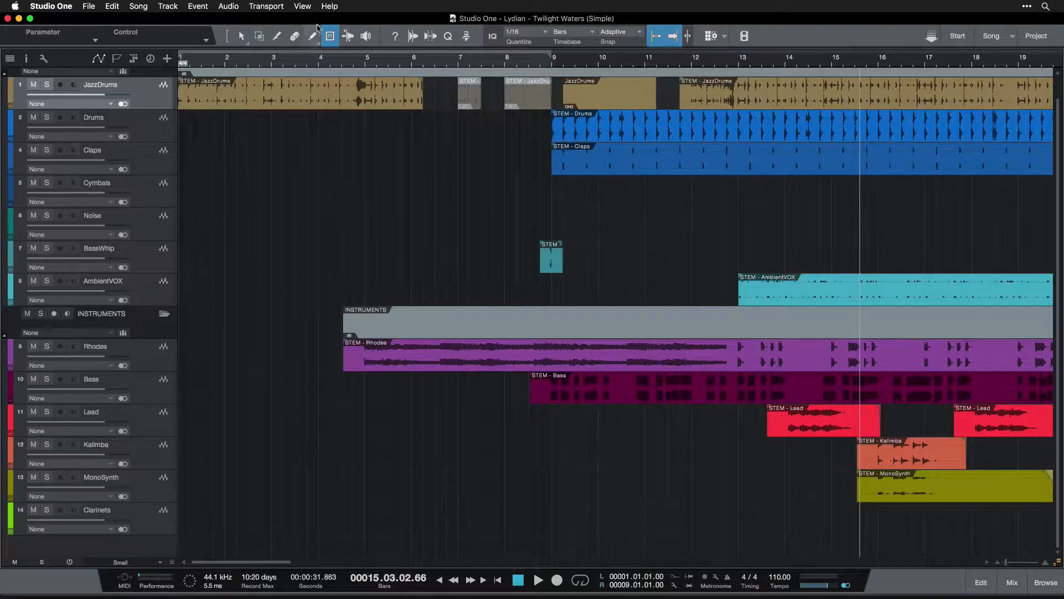
{"action": "key", "text": "5"}
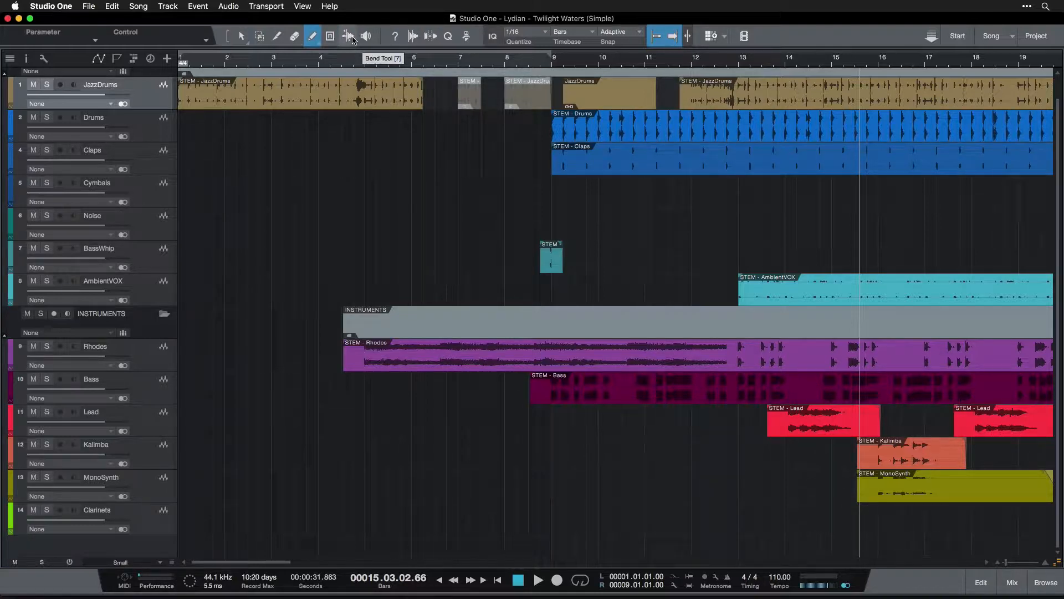
{"action": "key", "text": "4"}
{"action": "key", "text": "3"}
{"action": "key", "text": "2"}
{"action": "key", "text": "1"}
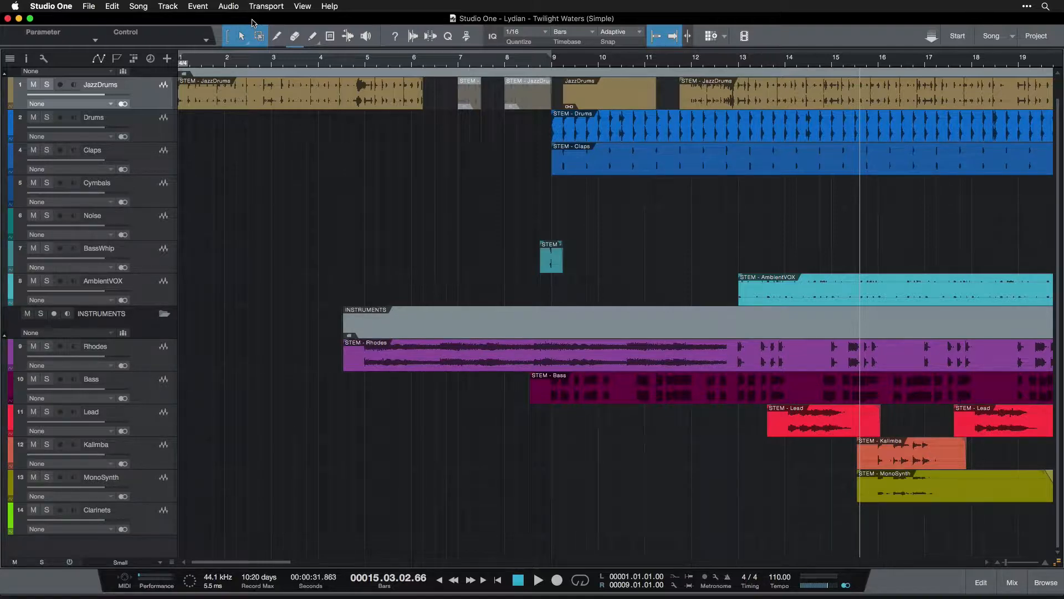
{"action": "left_click", "coordinate": [277, 37]}
{"action": "key", "text": "1"}
Step: Move the Drums event onto the Noise track at about bar 4.75 and undo the track change
{"action": "left_click", "coordinate": [619, 135]}
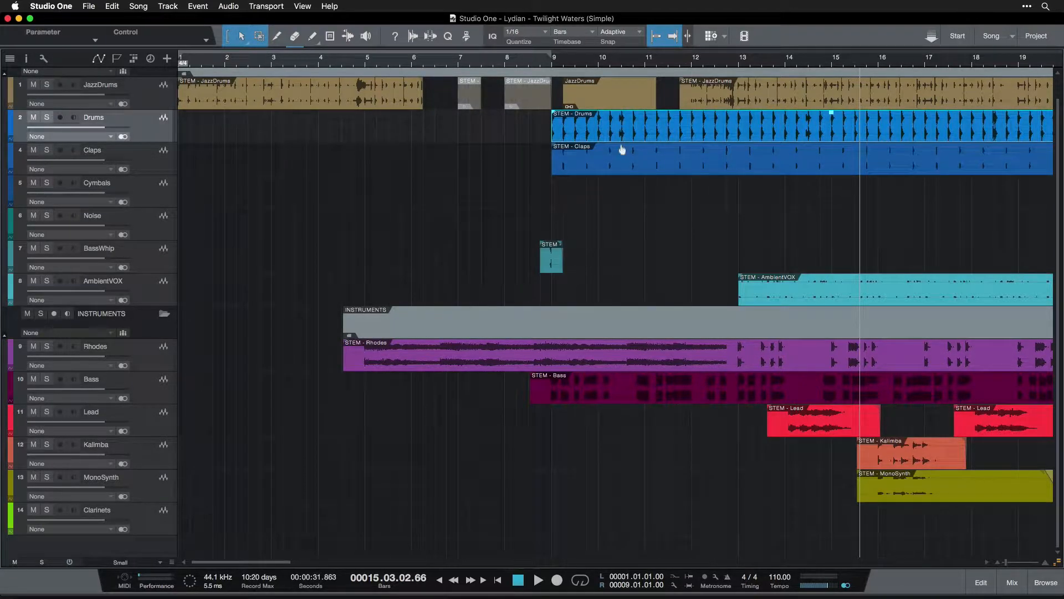
{"action": "left_click", "coordinate": [622, 158]}
{"action": "left_click", "coordinate": [648, 132]}
{"action": "left_click_drag", "start_coordinate": [693, 132], "coordinate": [501, 214]}
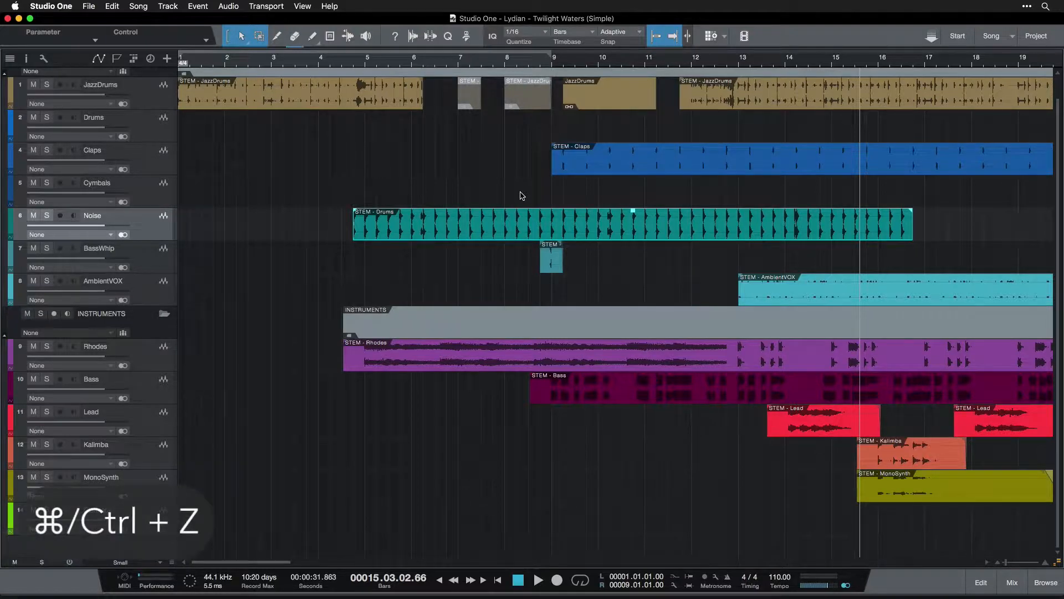
{"action": "key", "text": "super+z"}
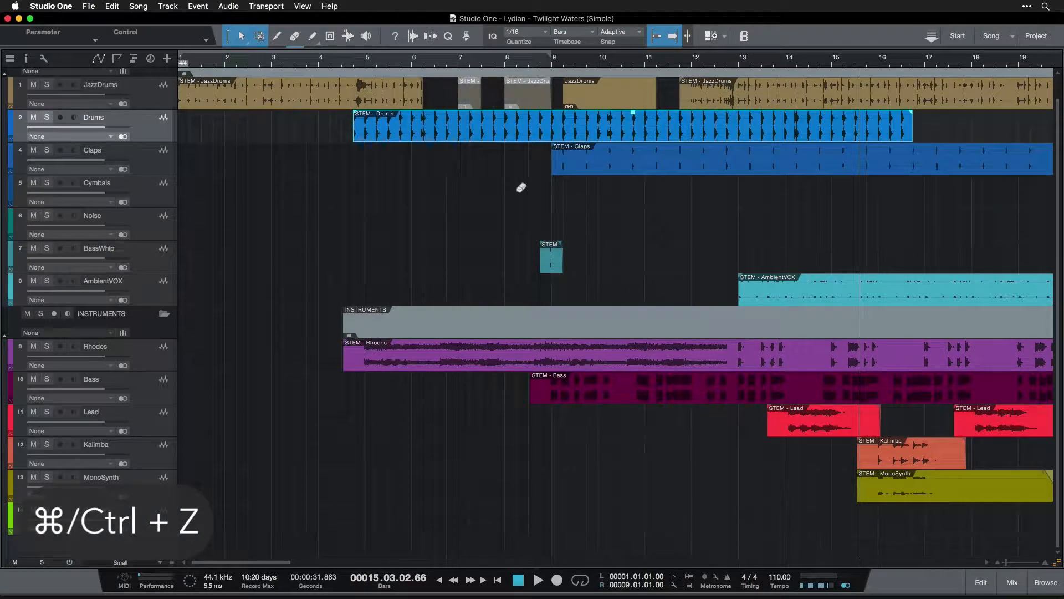
Step: Undo the Drums event's move, redo it together with the change to the Noise track, and undo everything again
{"action": "key", "text": "super+z"}
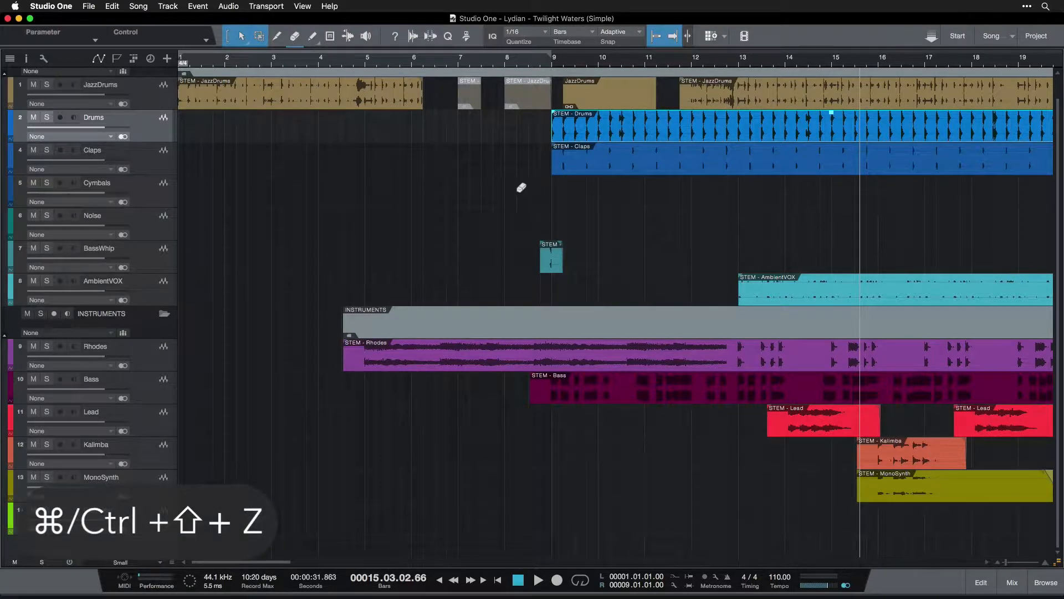
{"action": "key", "text": "super+shift+z"}
{"action": "key", "text": "super+shift+z"}
{"action": "key", "text": "super+shift+z"}
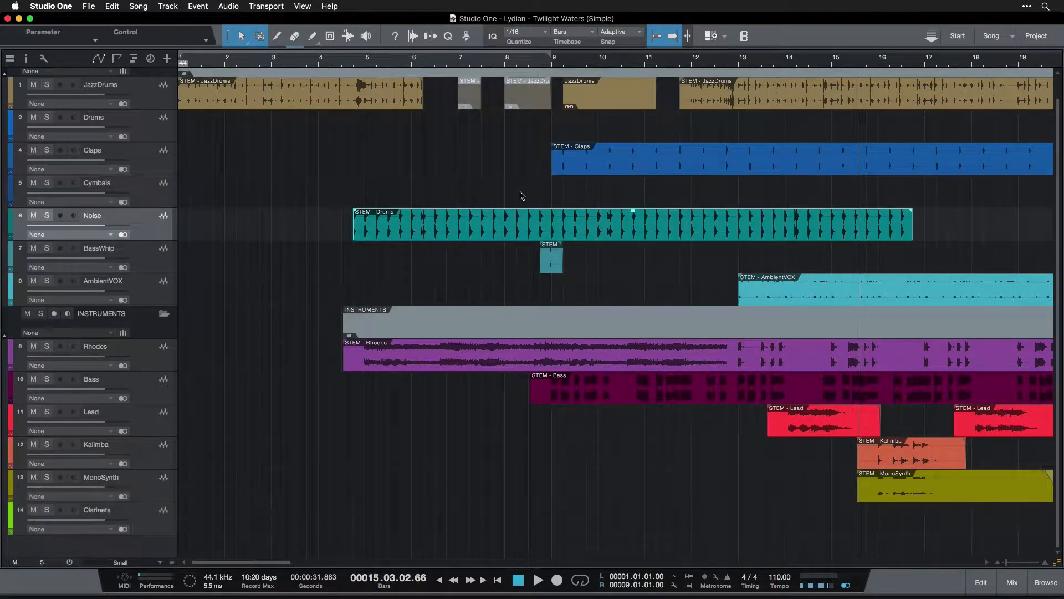
{"action": "key", "text": "super+z"}
{"action": "key", "text": "super+z"}
{"action": "key", "text": "super+z"}
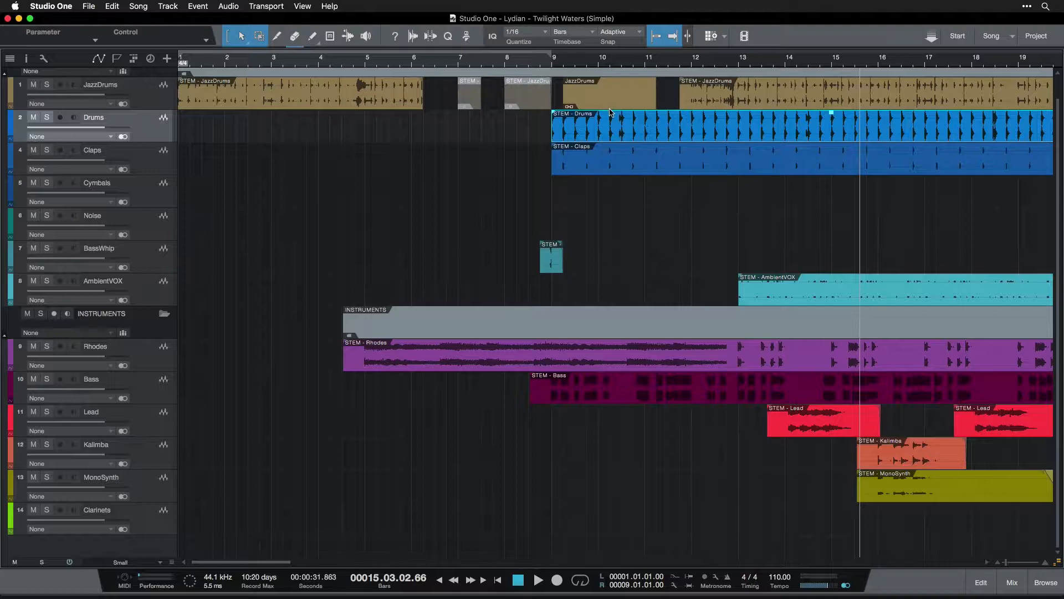
{"action": "scroll", "coordinate": [610, 112], "scroll_direction": "right", "scroll_amount": 5}
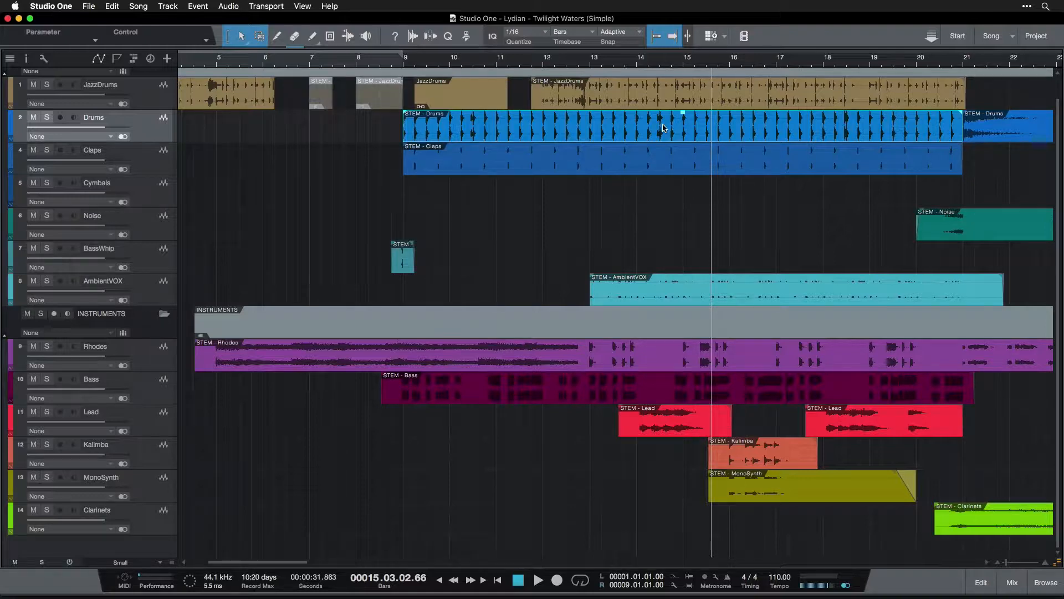
{"action": "scroll", "coordinate": [664, 128], "scroll_direction": "left", "scroll_amount": 5}
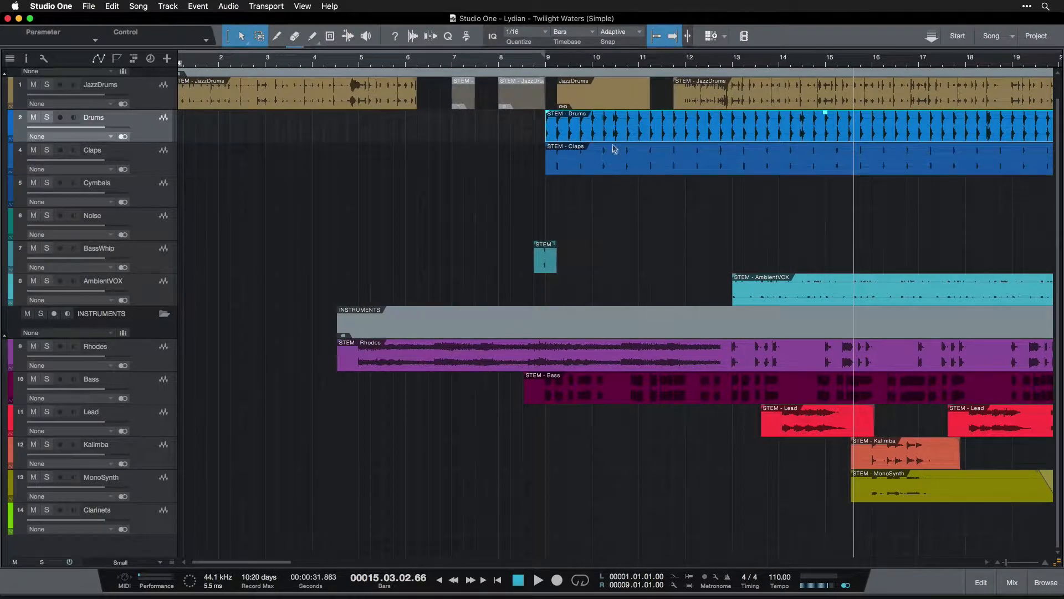
{"action": "scroll", "coordinate": [623, 134], "scroll_direction": "left", "scroll_amount": 1}
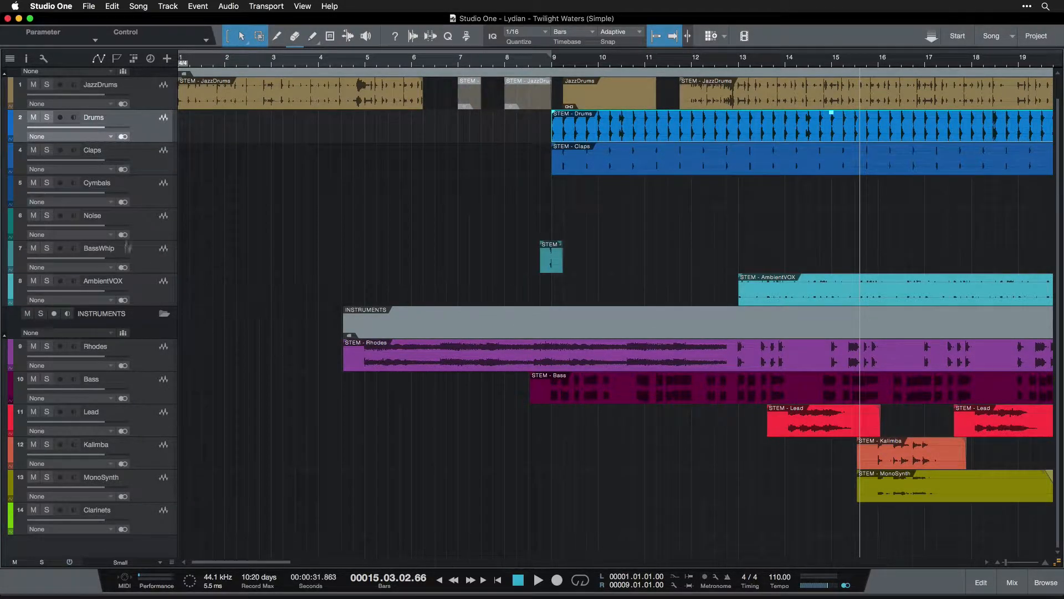
{"action": "scroll", "coordinate": [454, 262], "scroll_direction": "up", "scroll_amount": 1}
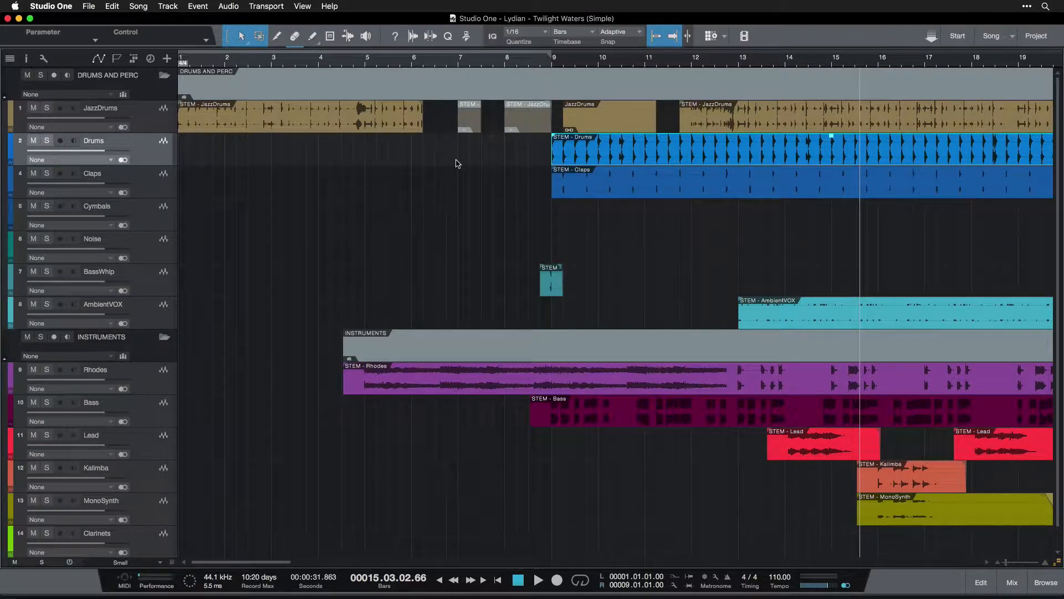
Step: Revert the song to its last saved state, discarding all changes
{"action": "left_click", "coordinate": [91, 6]}
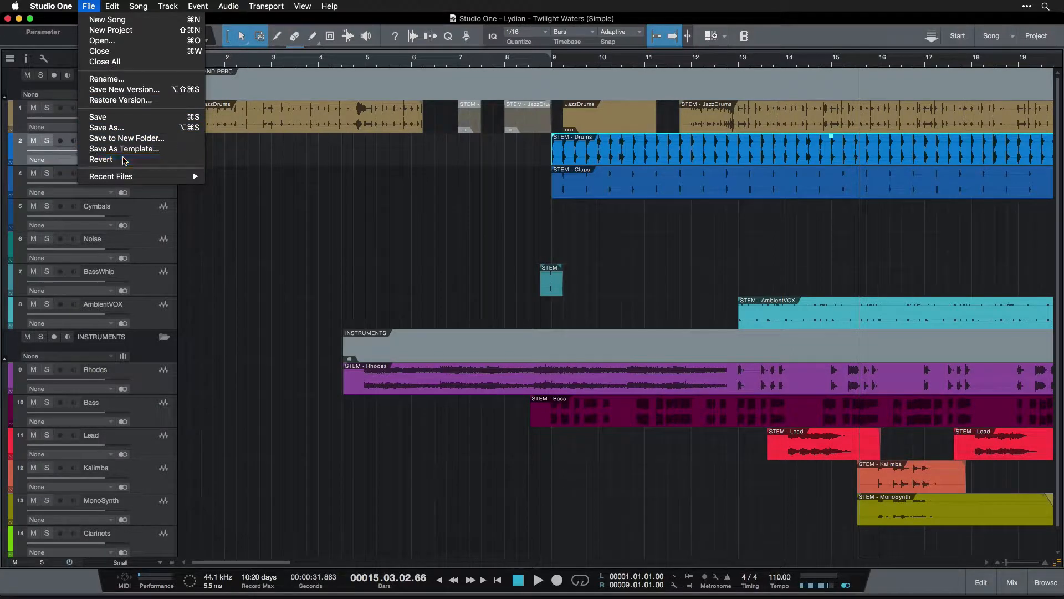
{"action": "left_click", "coordinate": [101, 159]}
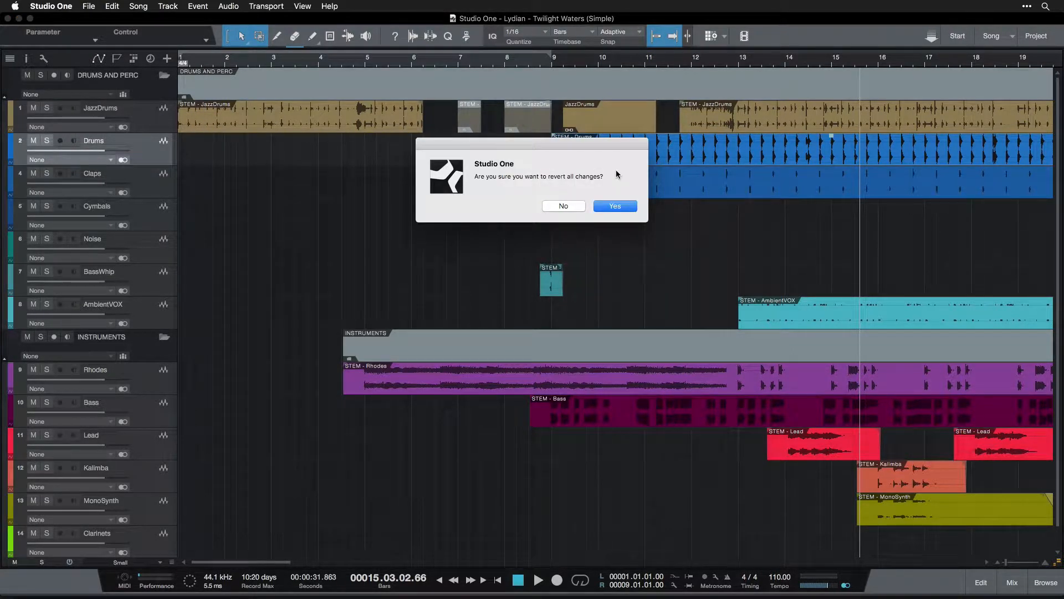
{"action": "left_click", "coordinate": [616, 206]}
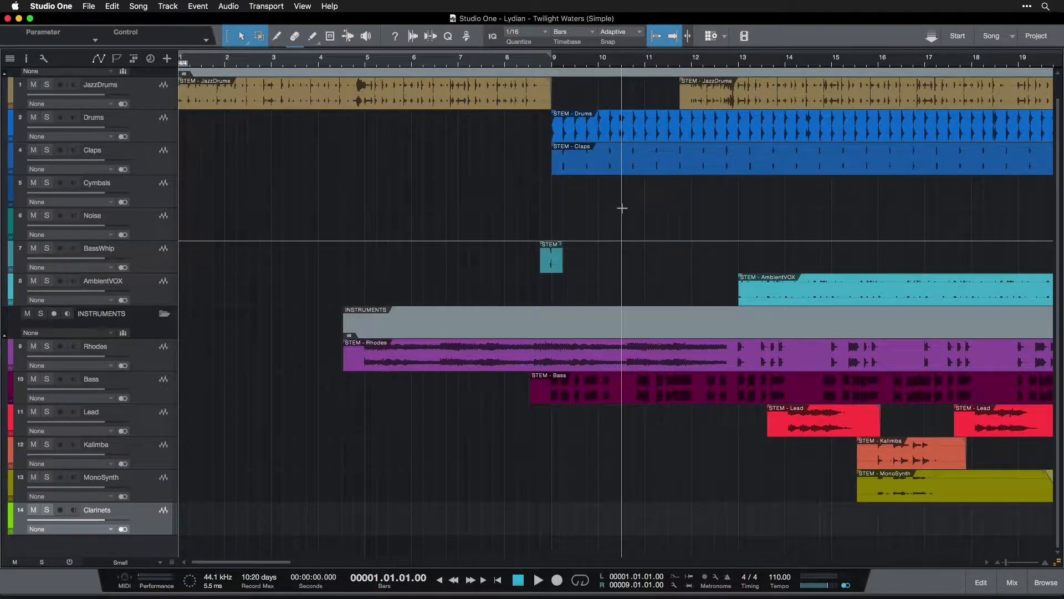
Step: Make the JazzDrums track taller than the other tracks
{"action": "scroll", "coordinate": [621, 208], "scroll_direction": "up", "scroll_amount": 1}
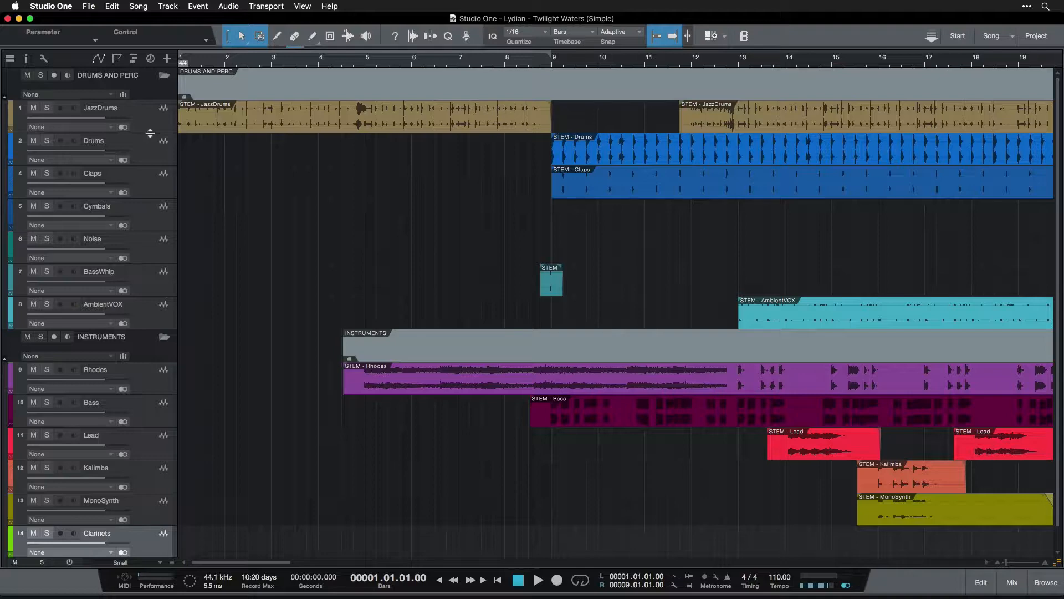
{"action": "mouse_move", "coordinate": [150, 133]}
{"action": "left_mouse_down"}
{"action": "mouse_move", "coordinate": [147, 204]}
{"action": "mouse_move", "coordinate": [146, 124]}
{"action": "mouse_move", "coordinate": [146, 175]}
{"action": "mouse_move", "coordinate": [149, 139]}
{"action": "left_mouse_up"}
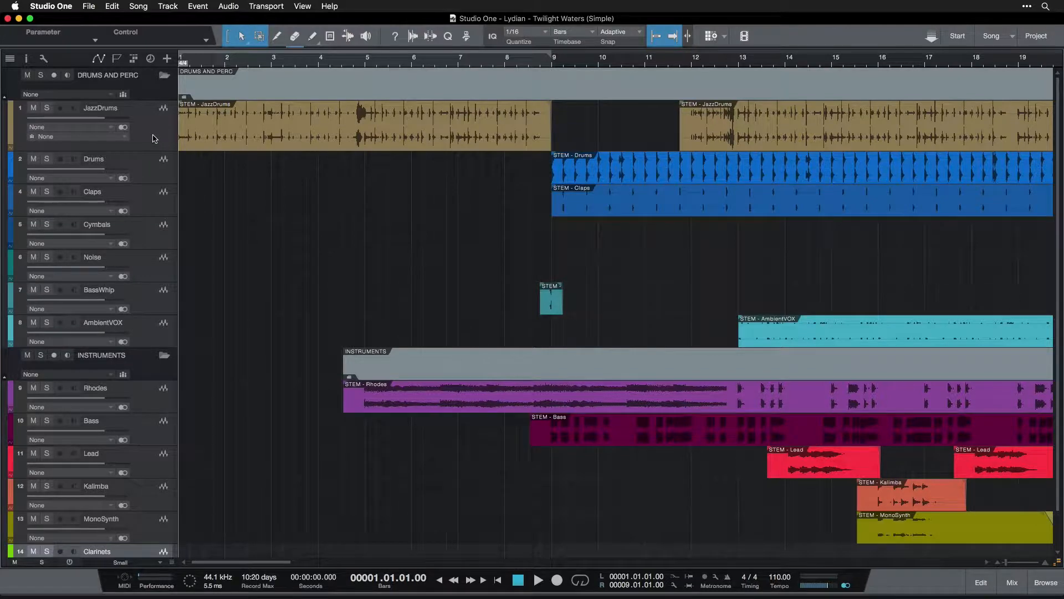
{"action": "scroll", "coordinate": [155, 139], "scroll_direction": "down", "scroll_amount": 1}
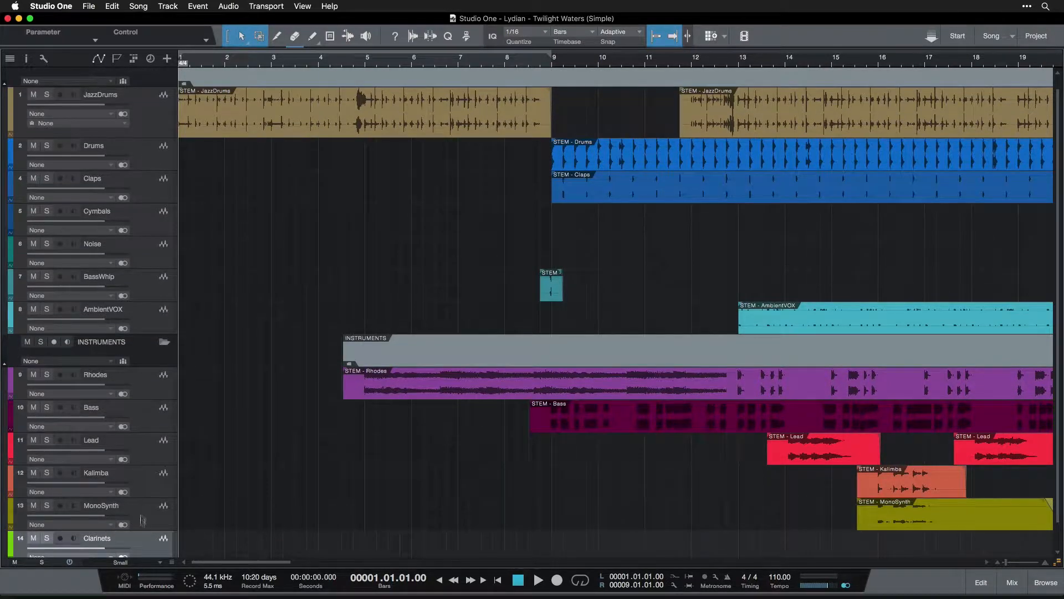
Step: Try the Tiny and Large track height presets and set all tracks to Medium
{"action": "left_click", "coordinate": [127, 562]}
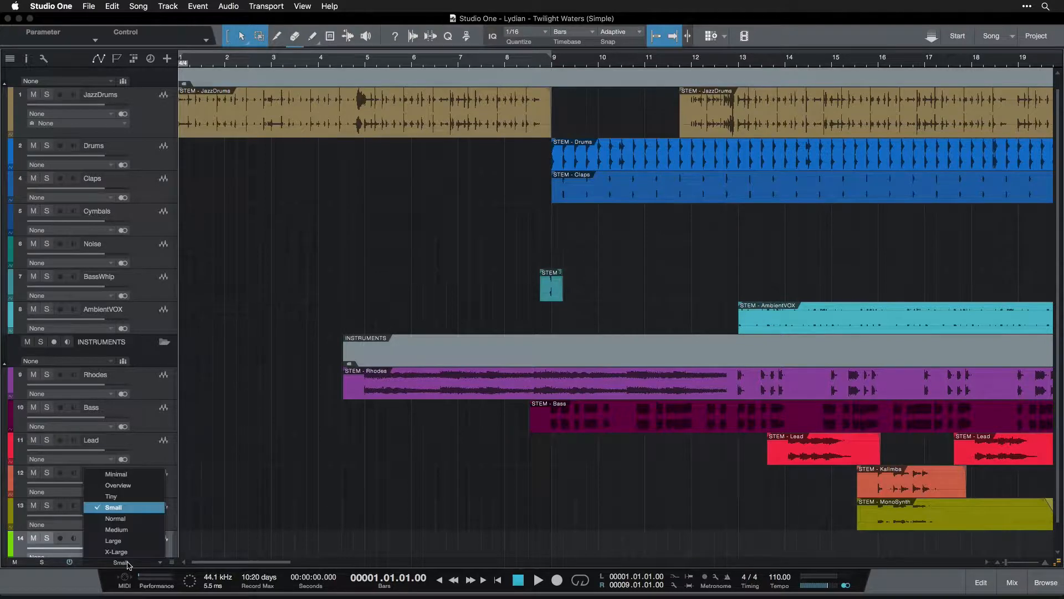
{"action": "left_click", "coordinate": [133, 495]}
{"action": "left_click", "coordinate": [130, 562]}
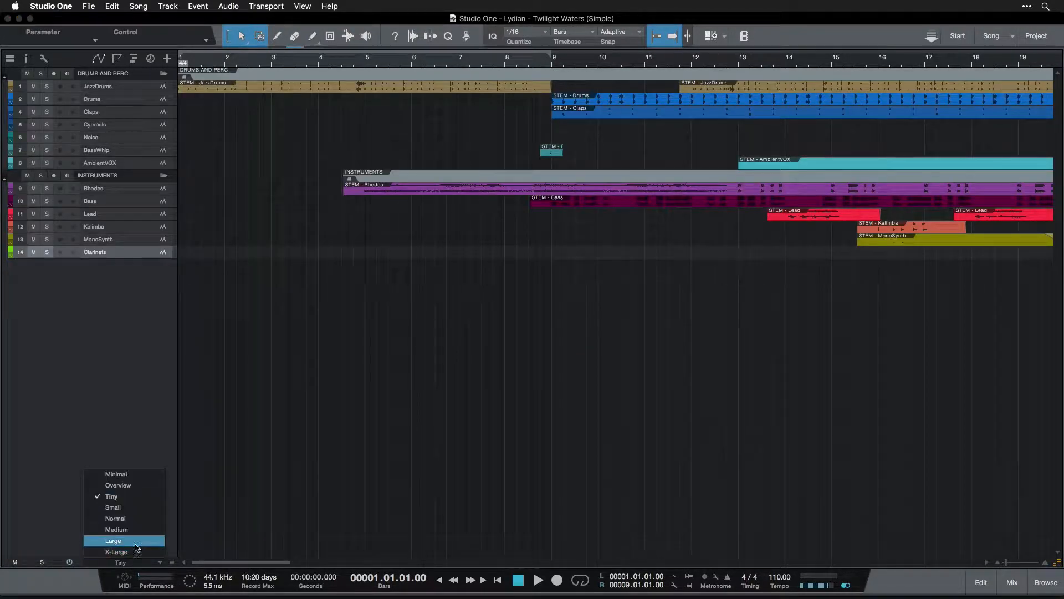
{"action": "left_click", "coordinate": [137, 542]}
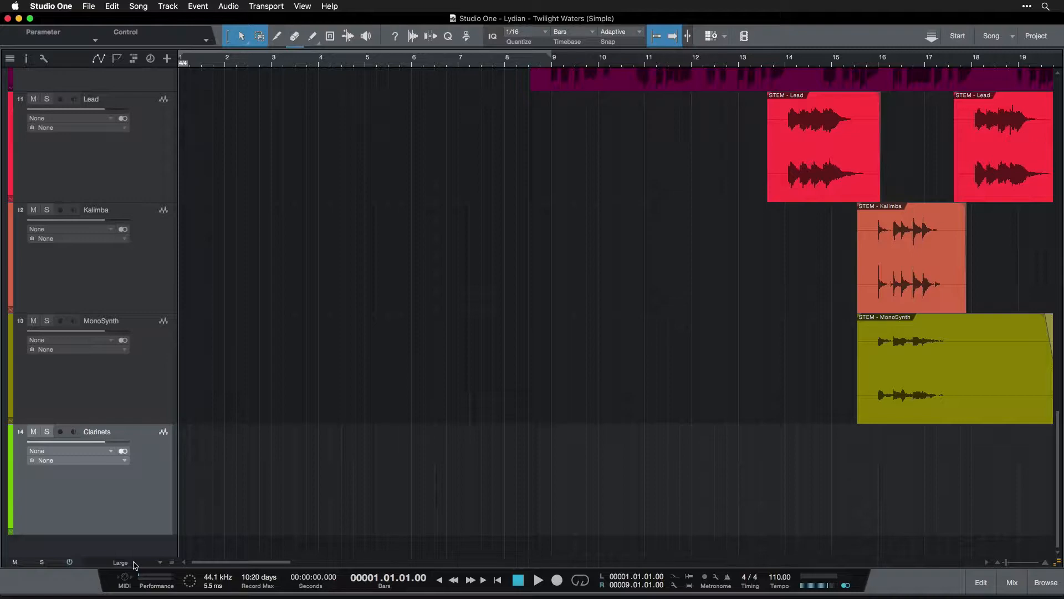
{"action": "left_click", "coordinate": [134, 564]}
{"action": "left_click", "coordinate": [142, 533]}
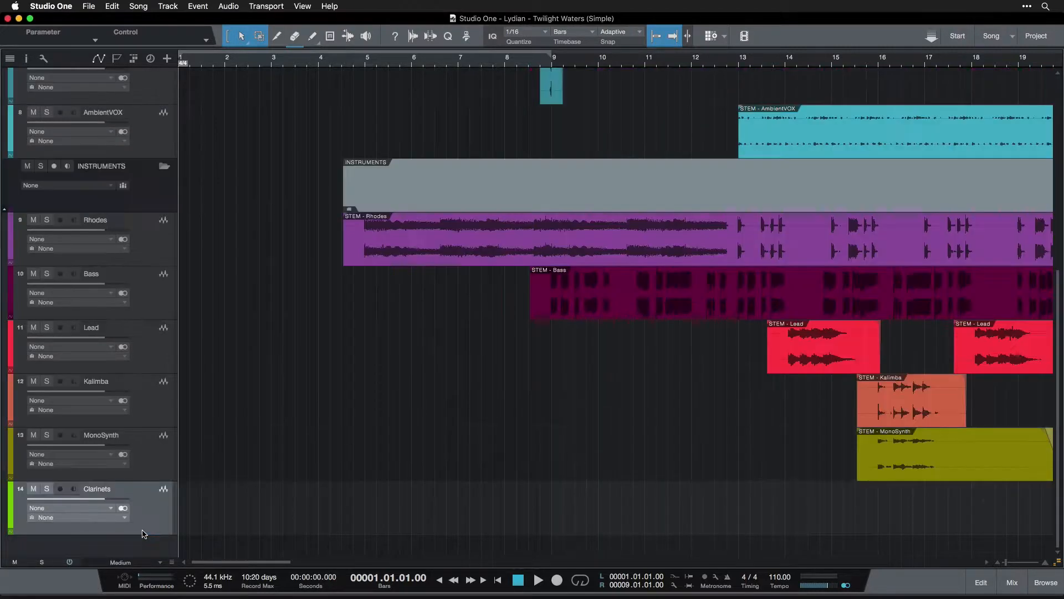
Step: Select the Drums event and mark ranges inside it, including bars 13.4 to 15.2 and about 11 to 12.4
{"action": "scroll", "coordinate": [499, 299], "scroll_direction": "up", "scroll_amount": 6}
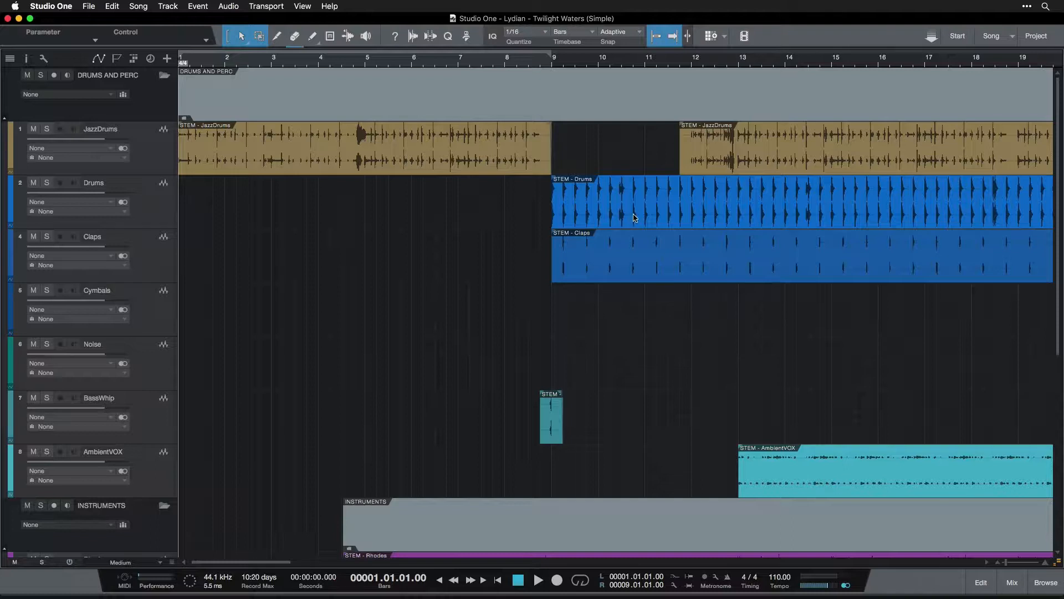
{"action": "left_click", "coordinate": [631, 218]}
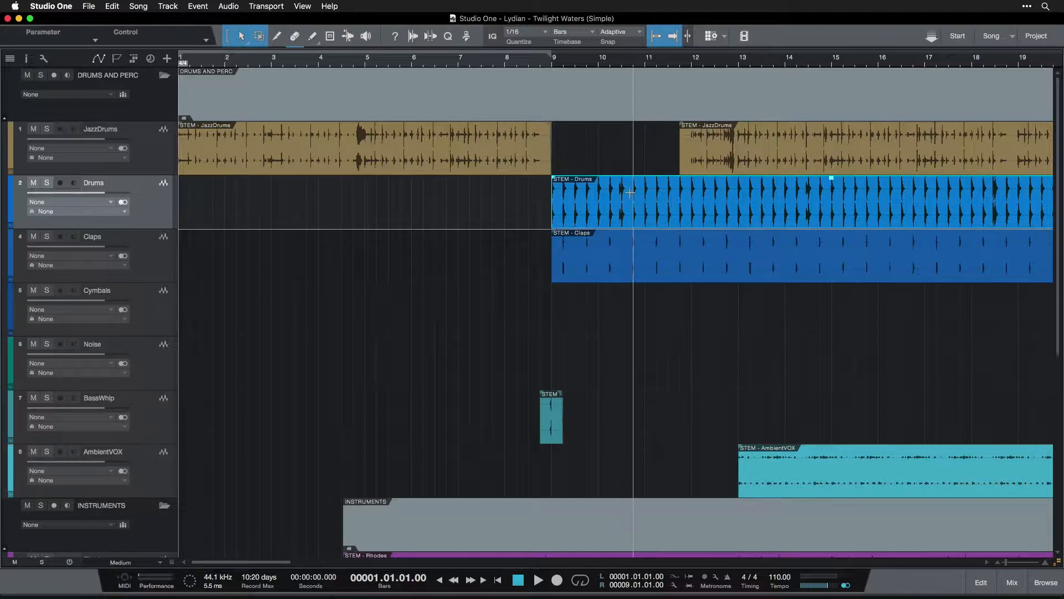
{"action": "left_click_drag", "start_coordinate": [634, 186], "coordinate": [843, 188]}
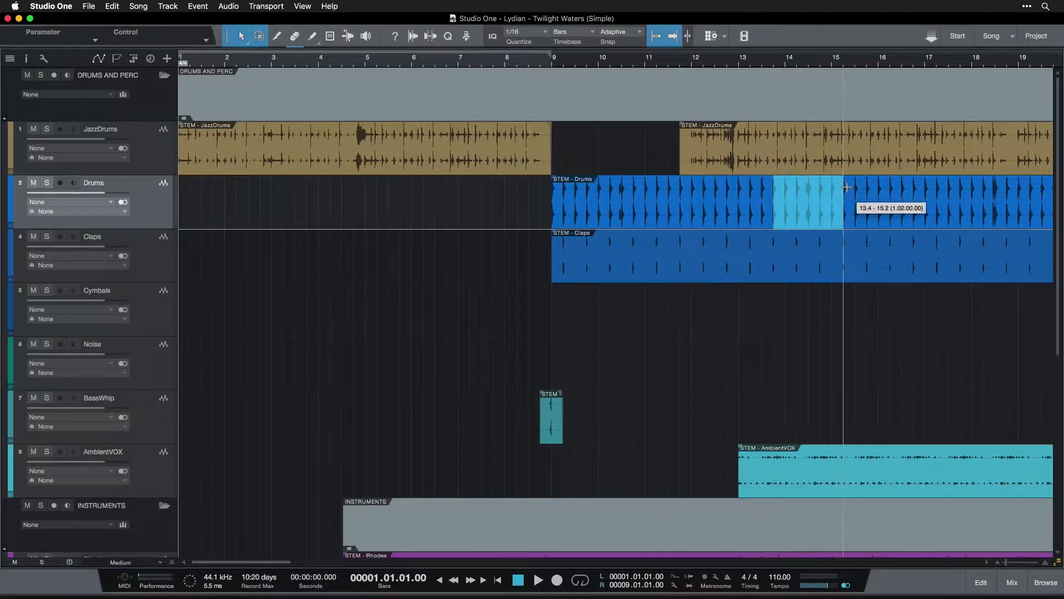
{"action": "left_click_drag", "start_coordinate": [727, 189], "coordinate": [644, 191]}
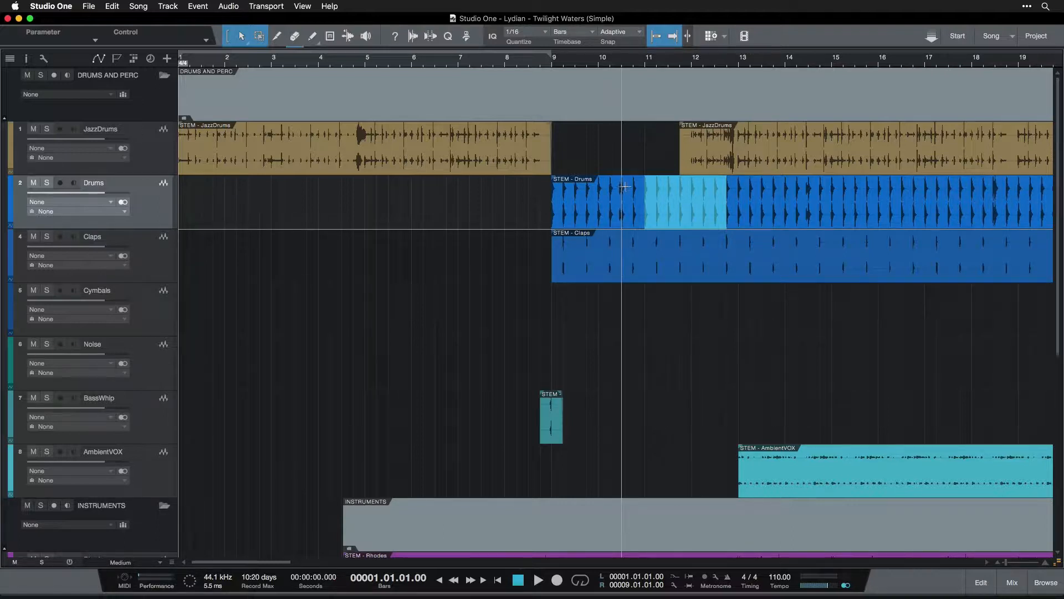
Step: Split the Drums event at bars 10.3, 11.2 and 11.4
{"action": "double_click", "coordinate": [624, 188]}
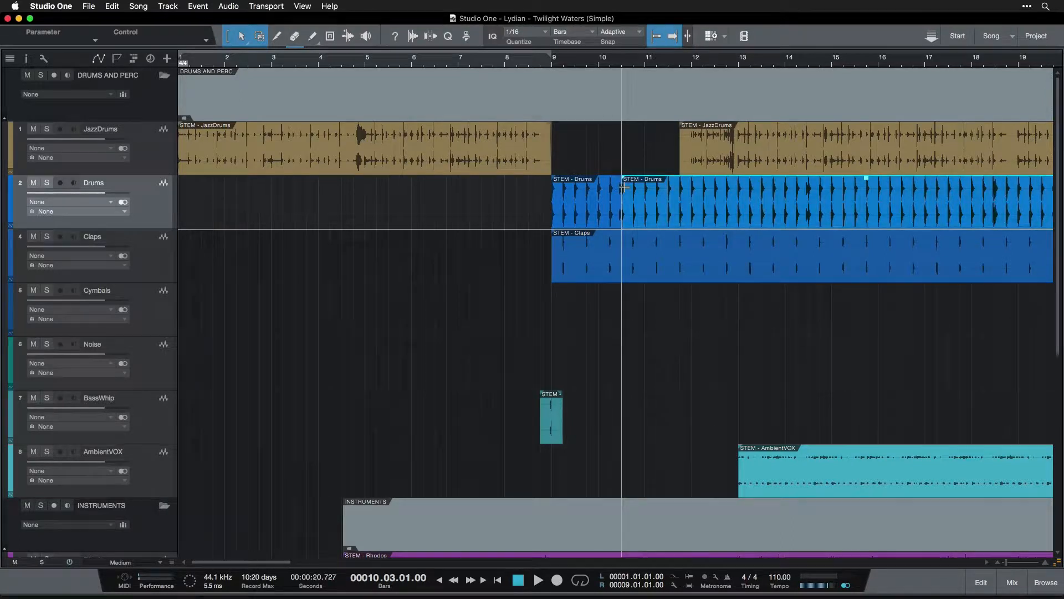
{"action": "double_click", "coordinate": [659, 188]}
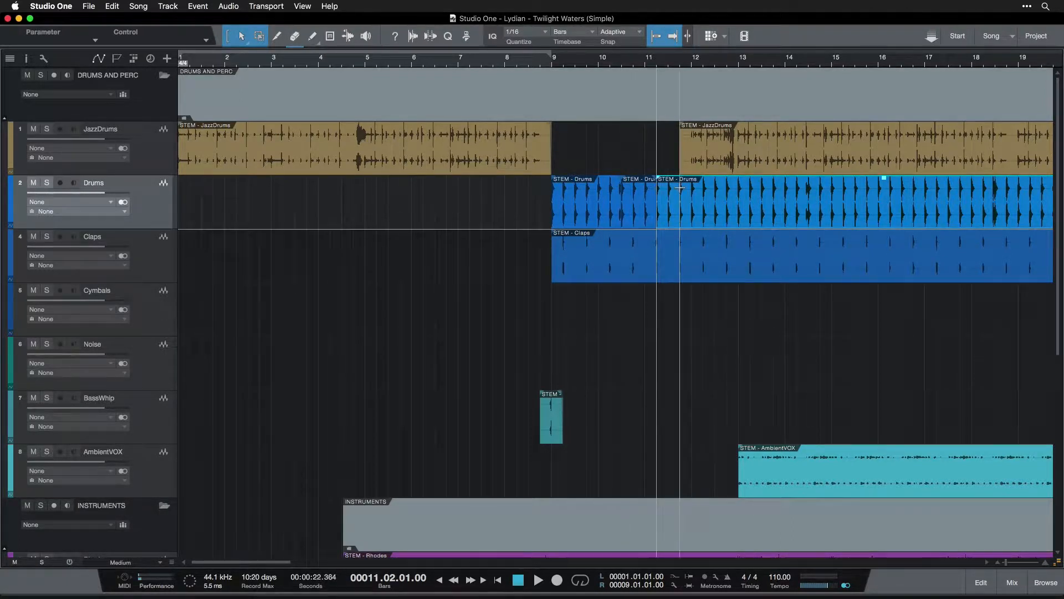
{"action": "double_click", "coordinate": [679, 189]}
Step: Select the new Drums slices and move the one between bars 10.3 and 11.2 to bar 8
{"action": "left_click", "coordinate": [672, 217]}
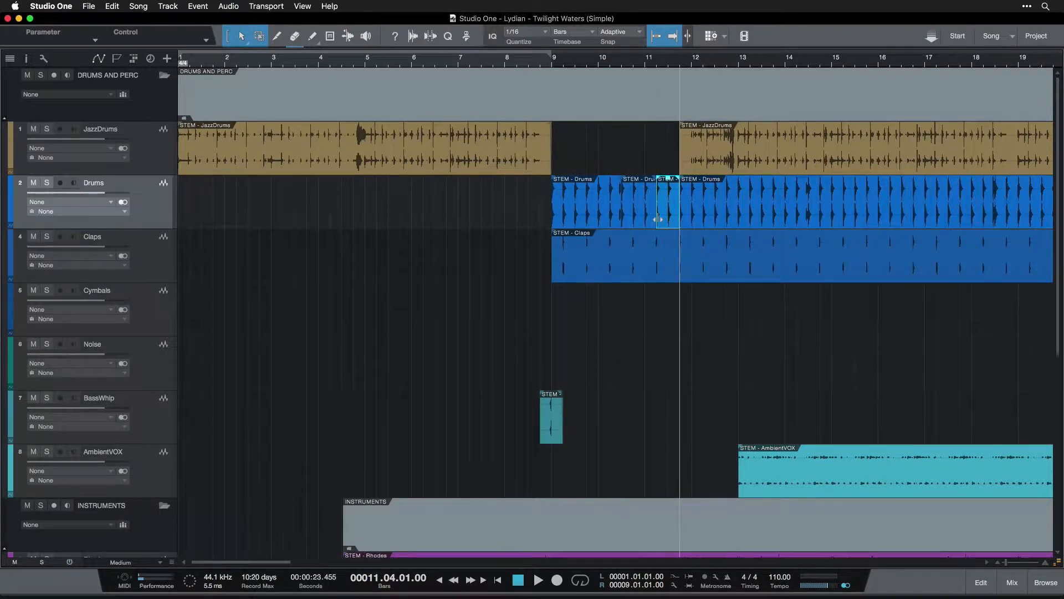
{"action": "left_click", "coordinate": [643, 219]}
{"action": "left_click", "coordinate": [664, 220]}
{"action": "left_click_drag", "start_coordinate": [646, 221], "coordinate": [527, 222]}
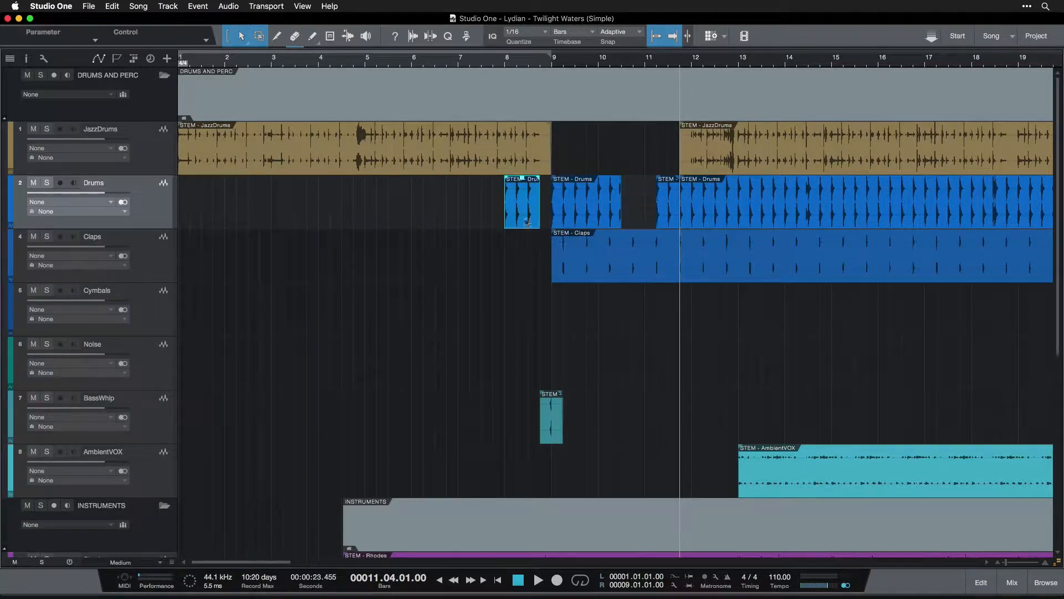
Step: Delete the short Drums slice between bars 11.2 and 11.4 and the slice moved to bar 8
{"action": "left_click", "coordinate": [666, 218]}
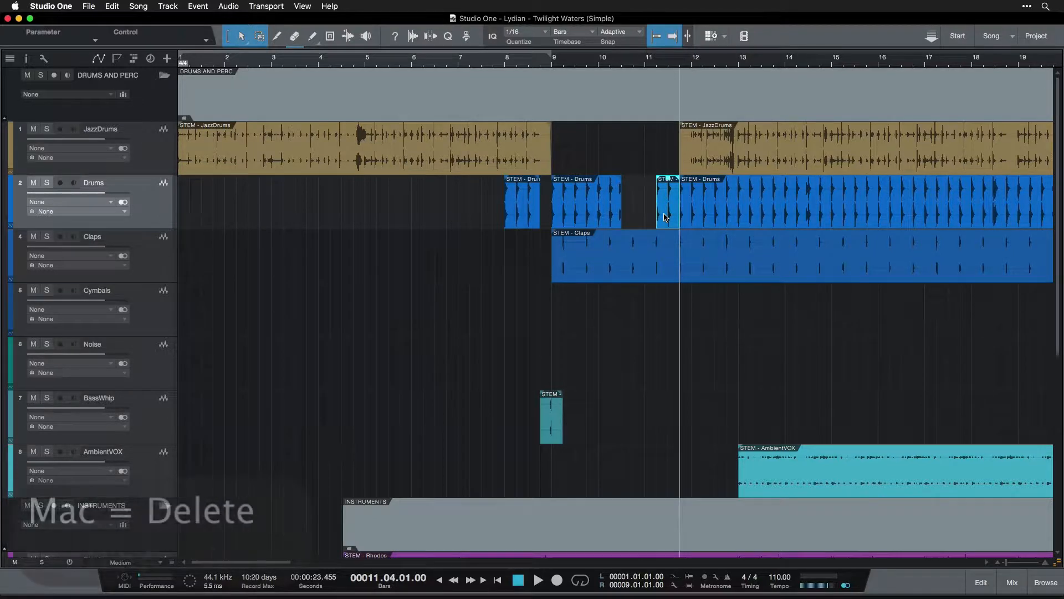
{"action": "key", "text": "Delete"}
{"action": "left_click", "coordinate": [516, 221]}
{"action": "key", "text": "Delete"}
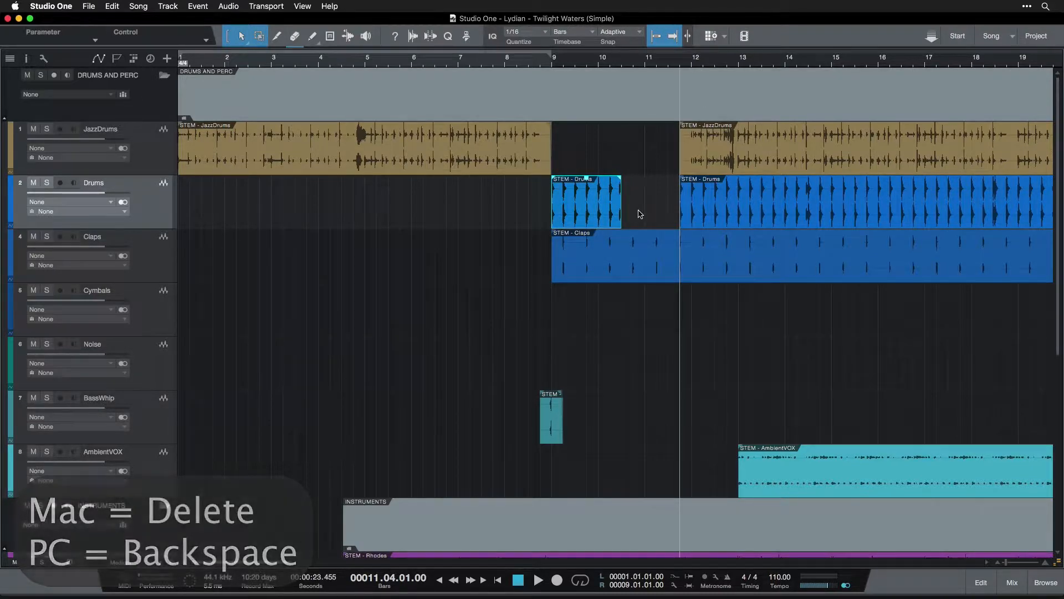
Step: Undo the deletions, the slice move, the splits and the range selection on the Drums event
{"action": "key", "text": "super+z"}
{"action": "key", "text": "super+z"}
{"action": "key", "text": "super+z"}
{"action": "key", "text": "super+z"}
{"action": "key", "text": "super+z"}
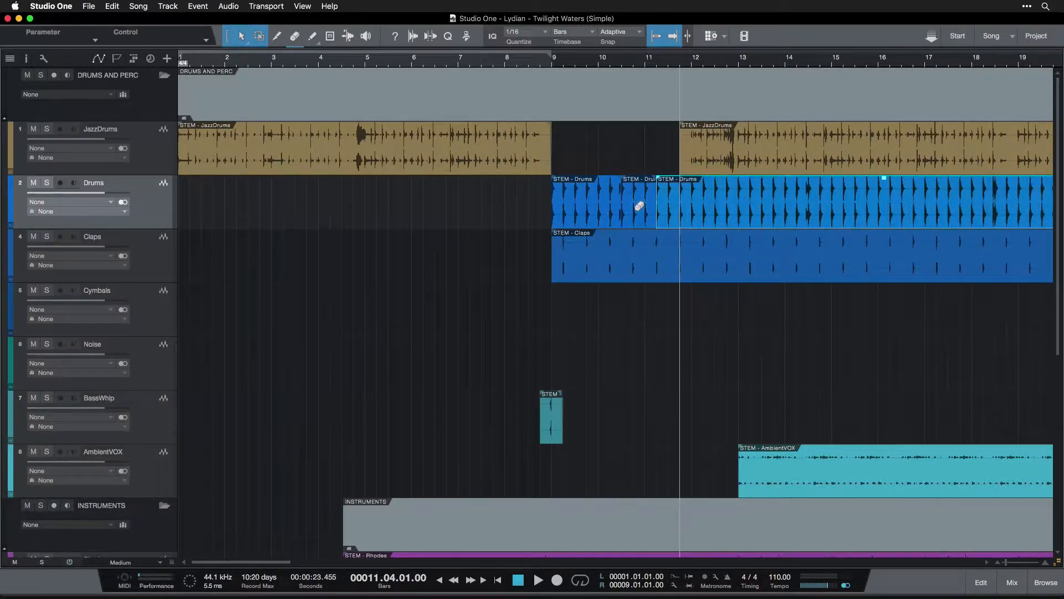
{"action": "key", "text": "super+z"}
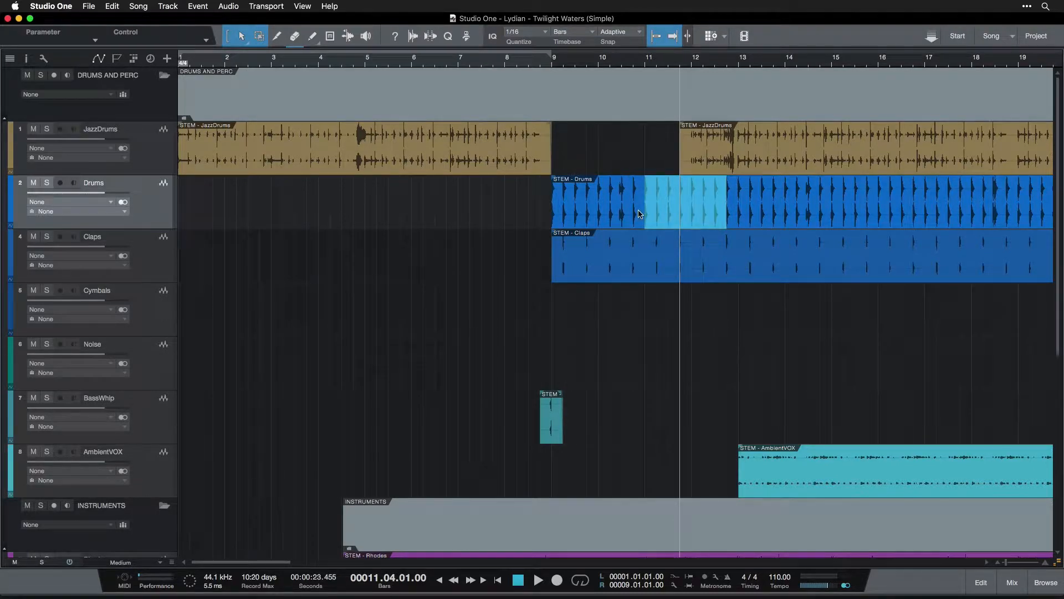
{"action": "key", "text": "super+z"}
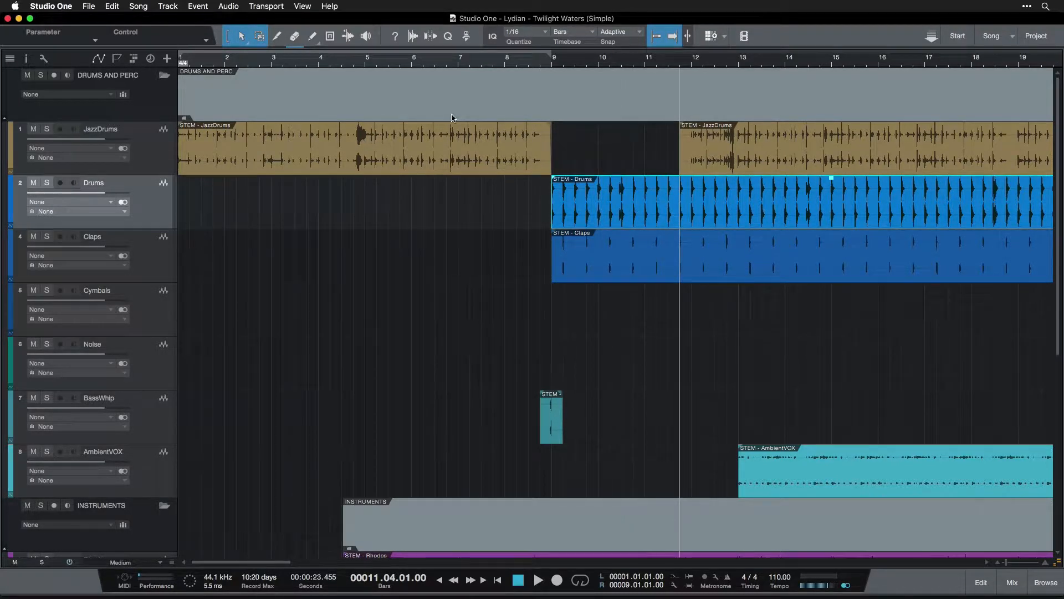
Step: Trim the start of the Drums event to bar 11, solo the Drums track and play a short passage from bar 10
{"action": "left_click", "coordinate": [294, 36]}
{"action": "left_click_drag", "start_coordinate": [552, 200], "coordinate": [644, 199]}
{"action": "left_click", "coordinate": [47, 183]}
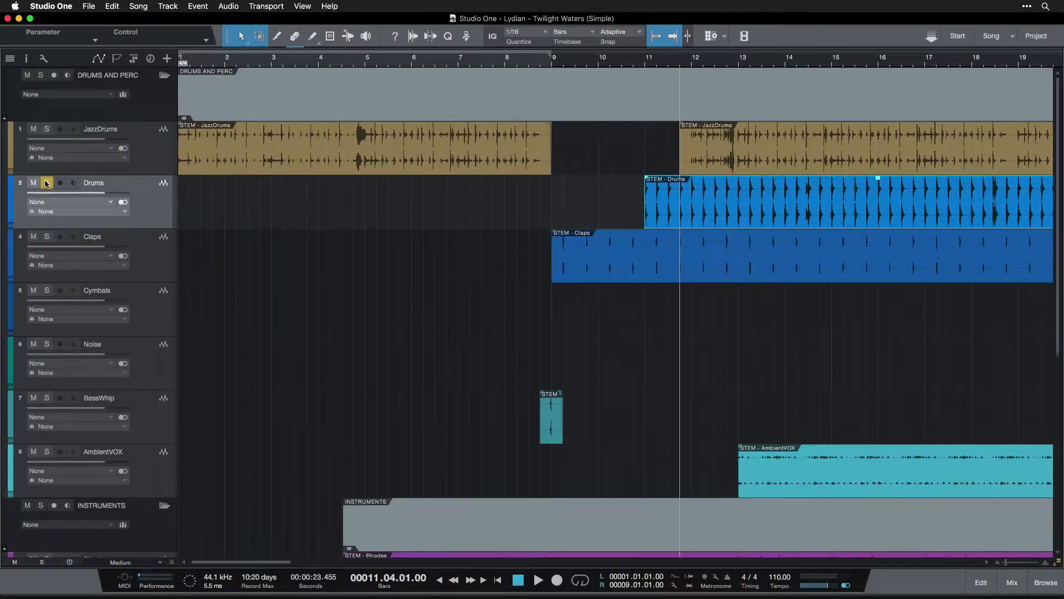
{"action": "left_click", "coordinate": [597, 65]}
{"action": "key", "text": "space"}
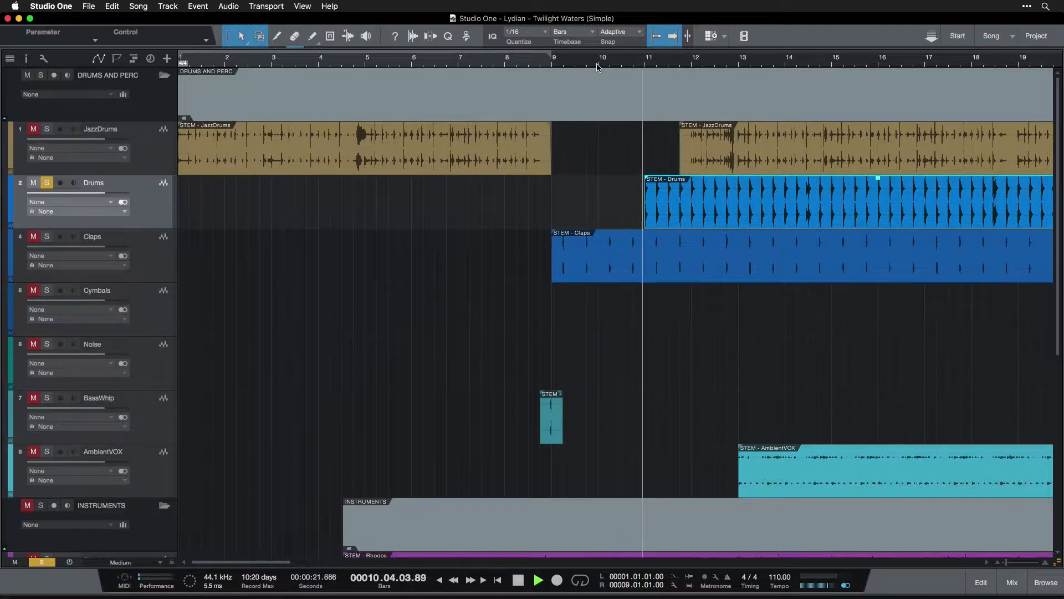
{"action": "key", "text": "space"}
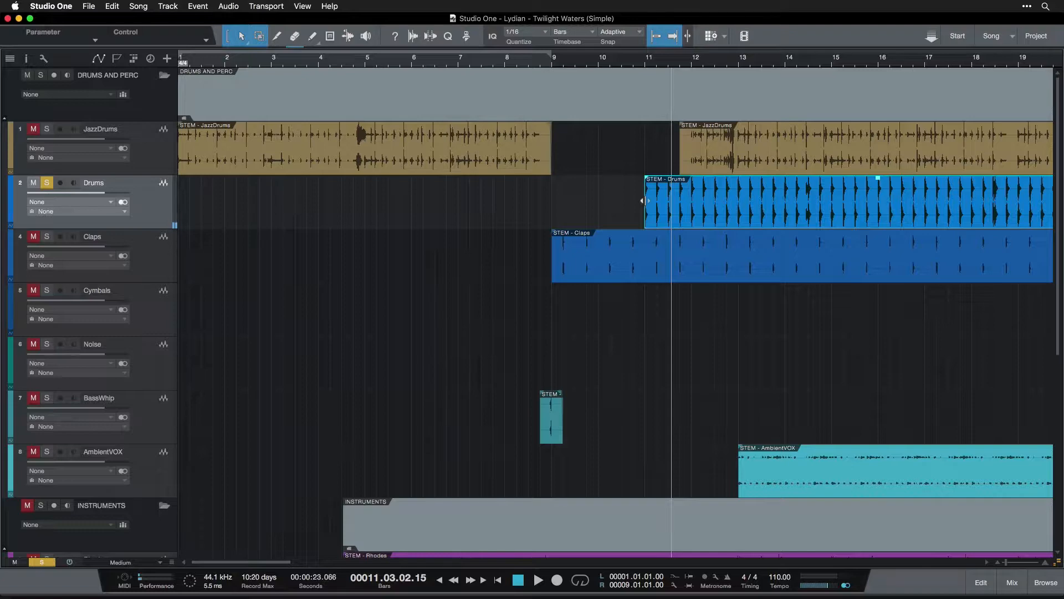
Step: Extend the start of the Drums event back to bar 9 and play the soloed track from bar 10
{"action": "left_click_drag", "start_coordinate": [643, 201], "coordinate": [552, 200]}
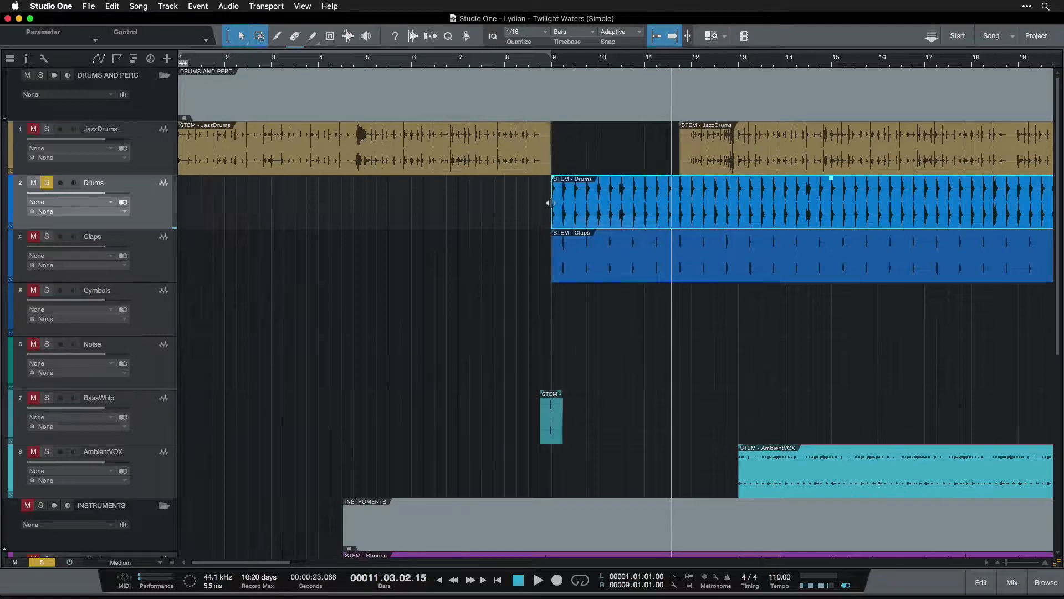
{"action": "left_click", "coordinate": [597, 65]}
{"action": "key", "text": "space"}
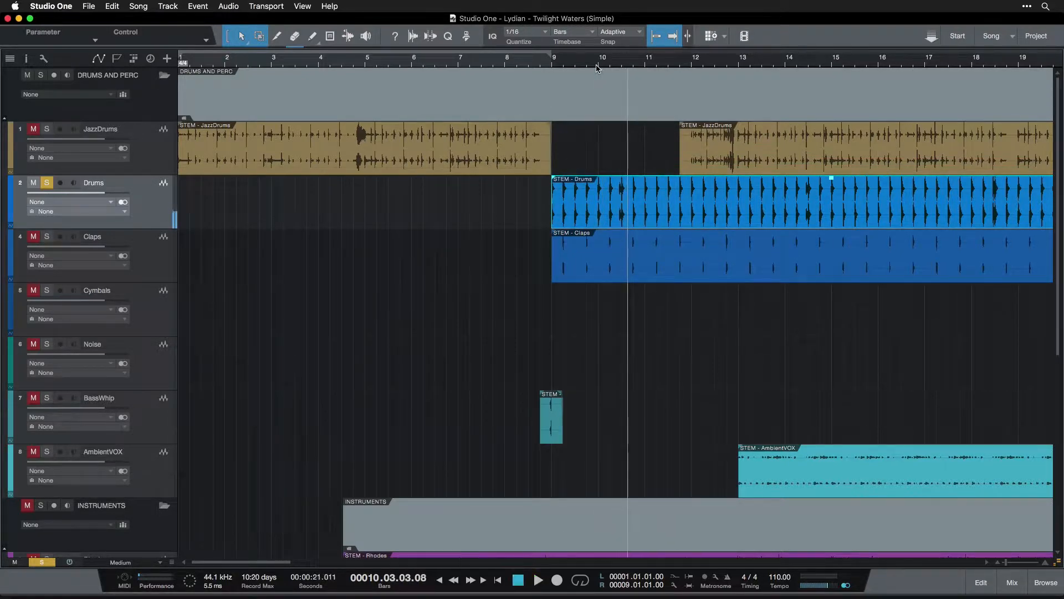
Step: Place the playhead at bar 19.4 and trim the end of the first Bass event back to about bar 20.2
{"action": "scroll", "coordinate": [746, 214], "scroll_direction": "right", "scroll_amount": 3}
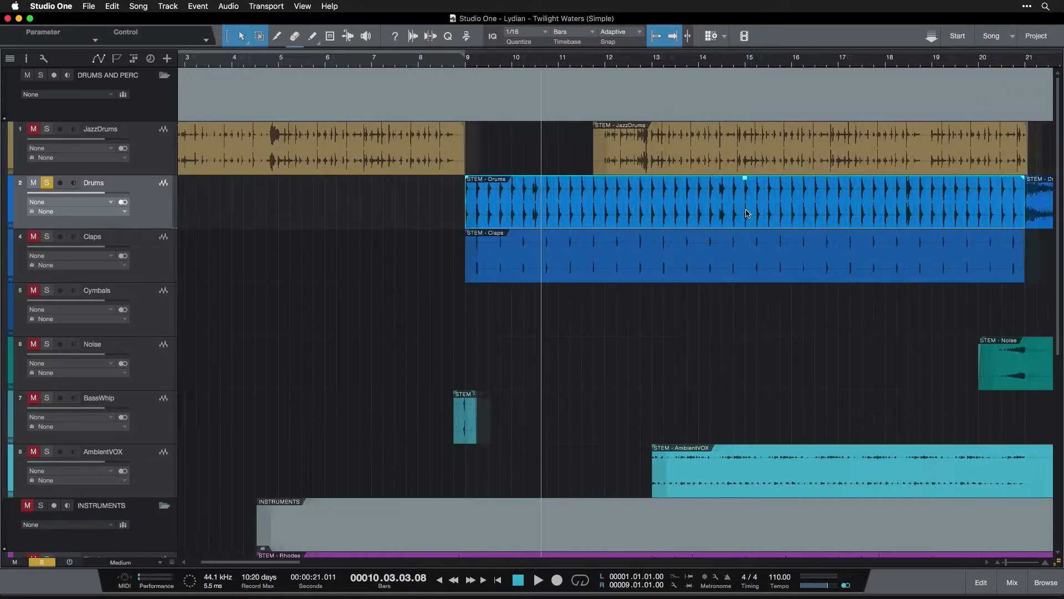
{"action": "scroll", "coordinate": [746, 213], "scroll_direction": "right", "scroll_amount": 5}
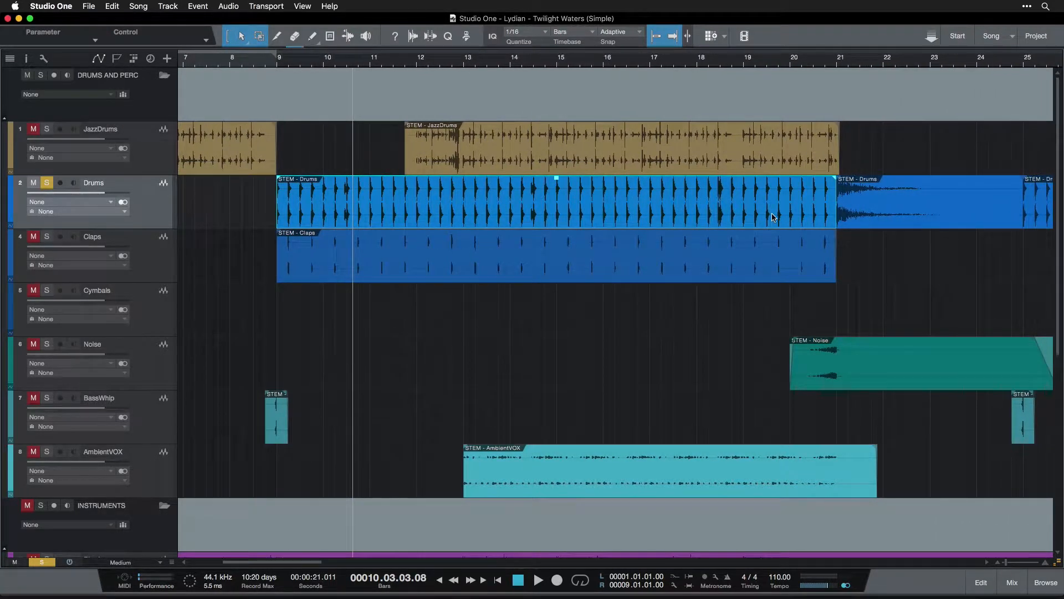
{"action": "scroll", "coordinate": [774, 217], "scroll_direction": "down", "scroll_amount": 6}
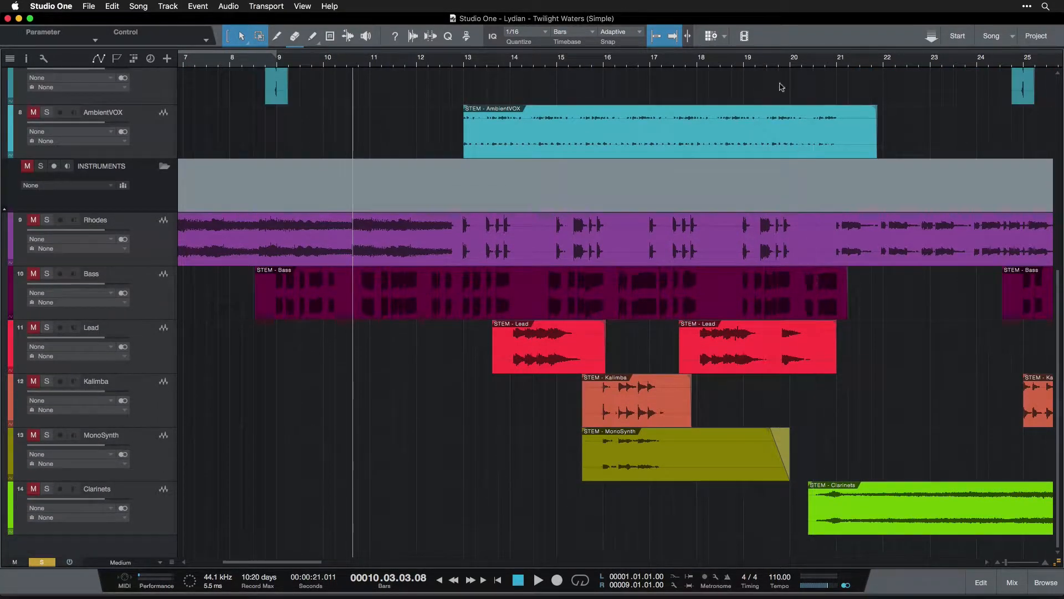
{"action": "left_click", "coordinate": [778, 64]}
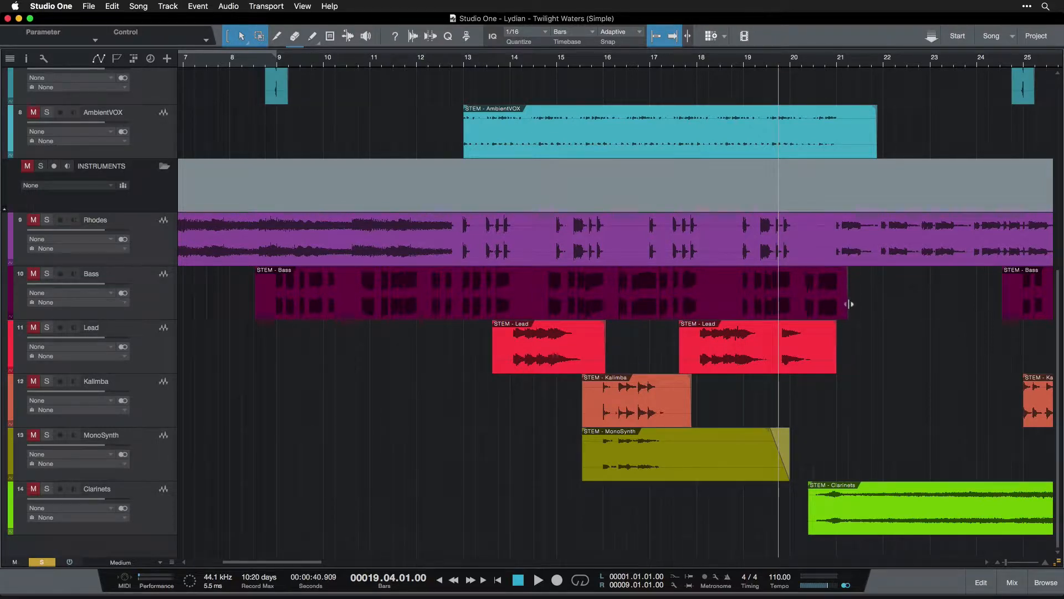
{"action": "left_click_drag", "start_coordinate": [849, 304], "coordinate": [801, 304]}
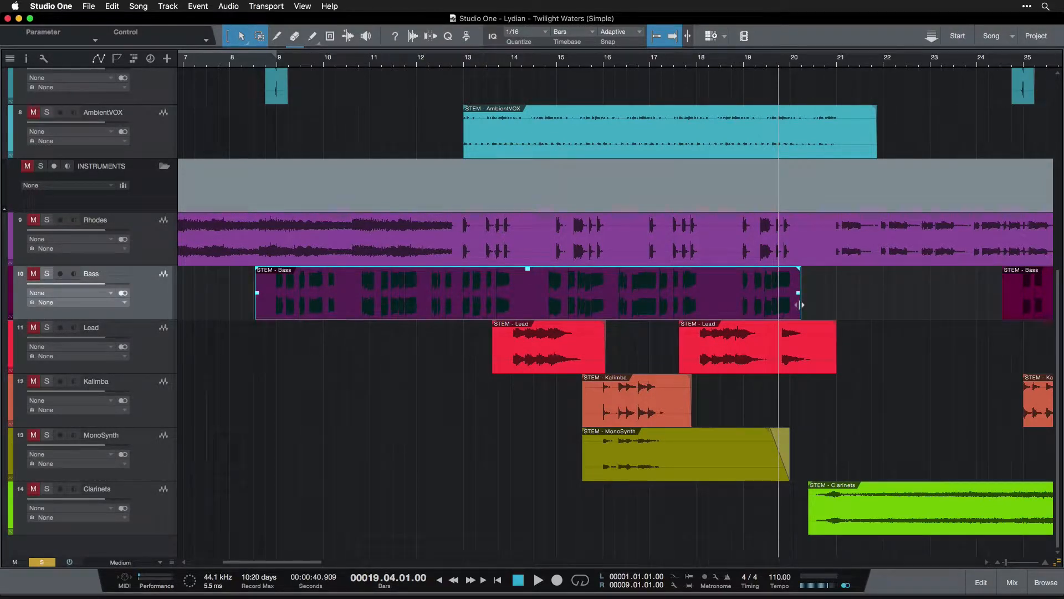
Step: Solo the Bass track and play the passage from bar 19.4 across the trimmed end
{"action": "left_click", "coordinate": [47, 276]}
{"action": "scroll", "coordinate": [49, 222], "scroll_direction": "up", "scroll_amount": 5}
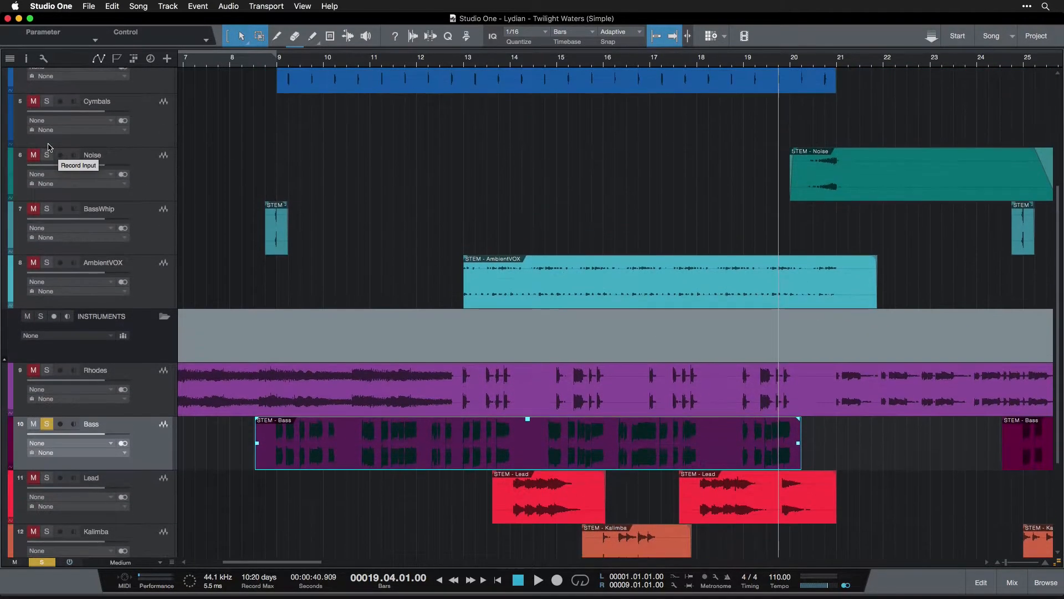
{"action": "scroll", "coordinate": [49, 146], "scroll_direction": "up", "scroll_amount": 3}
{"action": "key", "text": "space"}
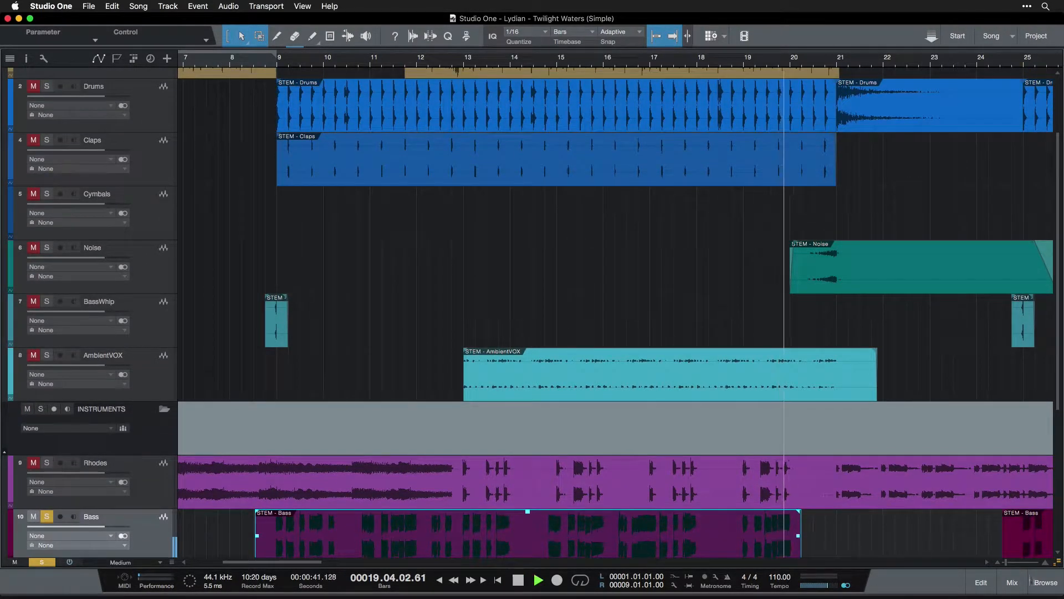
{"action": "scroll", "coordinate": [843, 363], "scroll_direction": "down", "scroll_amount": 4}
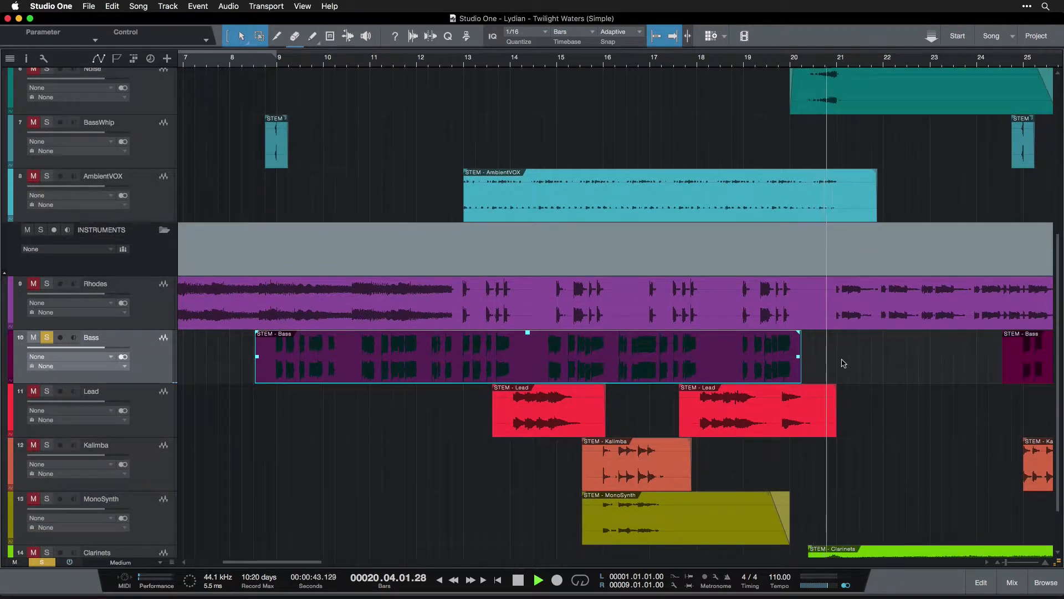
{"action": "key", "text": "space"}
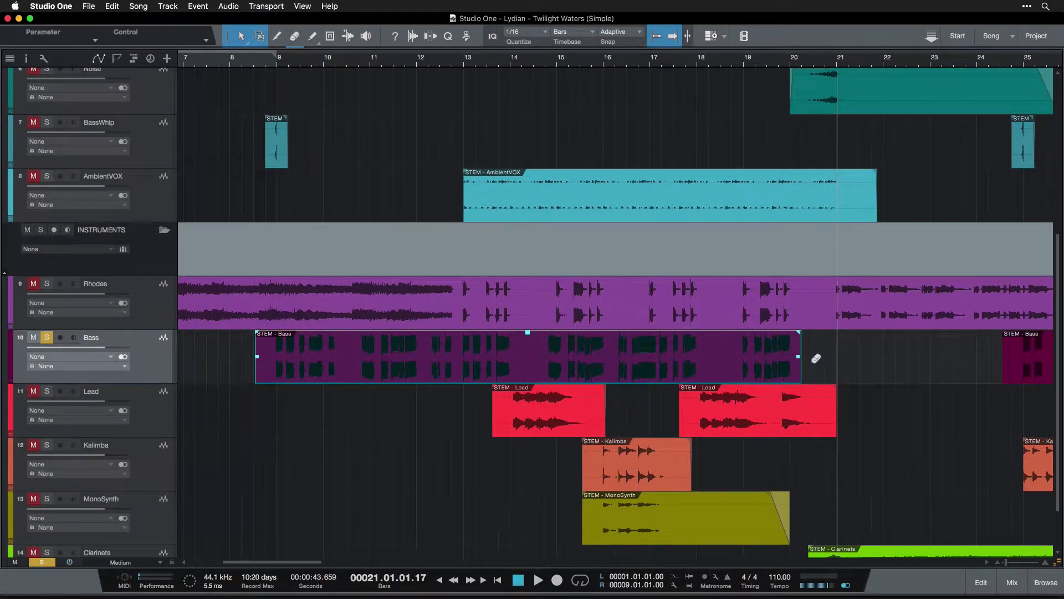
Step: Extend the end of the Bass event out to about bar 21.2 and play it from bar 19.4
{"action": "left_click_drag", "start_coordinate": [816, 358], "coordinate": [847, 358]}
{"action": "left_click", "coordinate": [779, 62]}
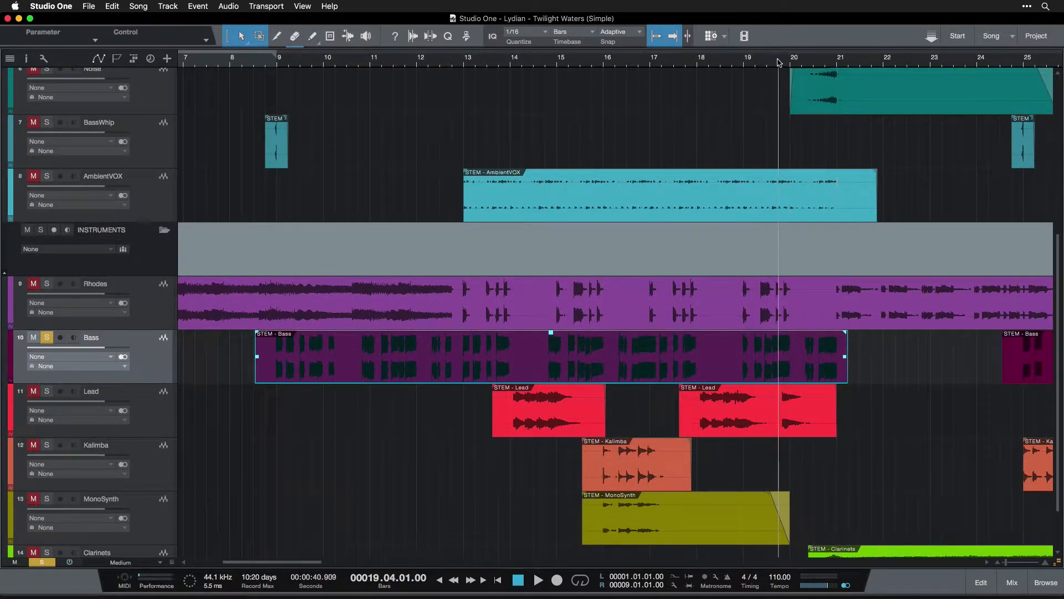
{"action": "key", "text": "space"}
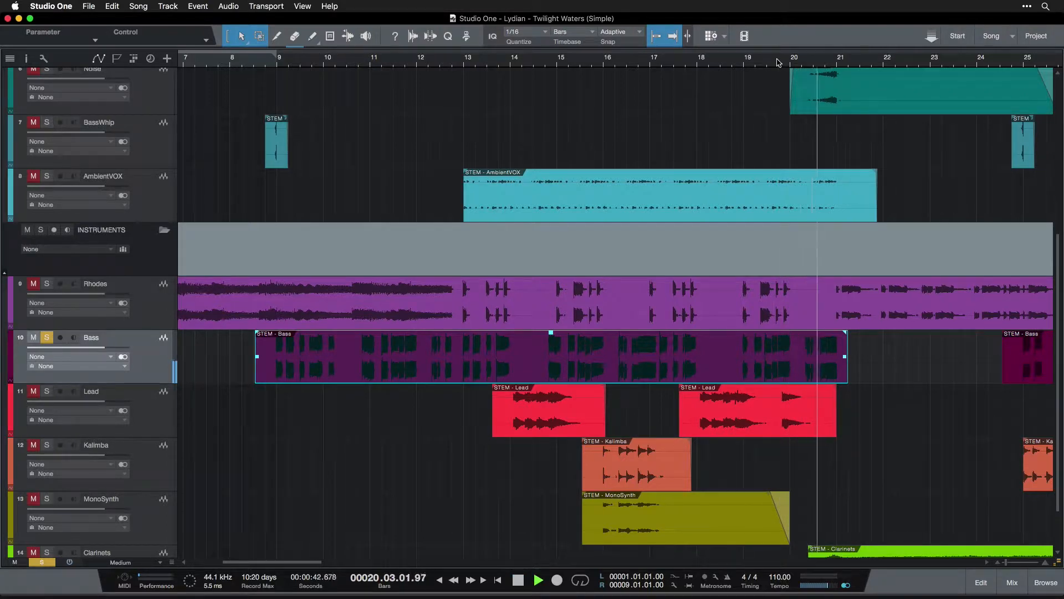
{"action": "key", "text": "space"}
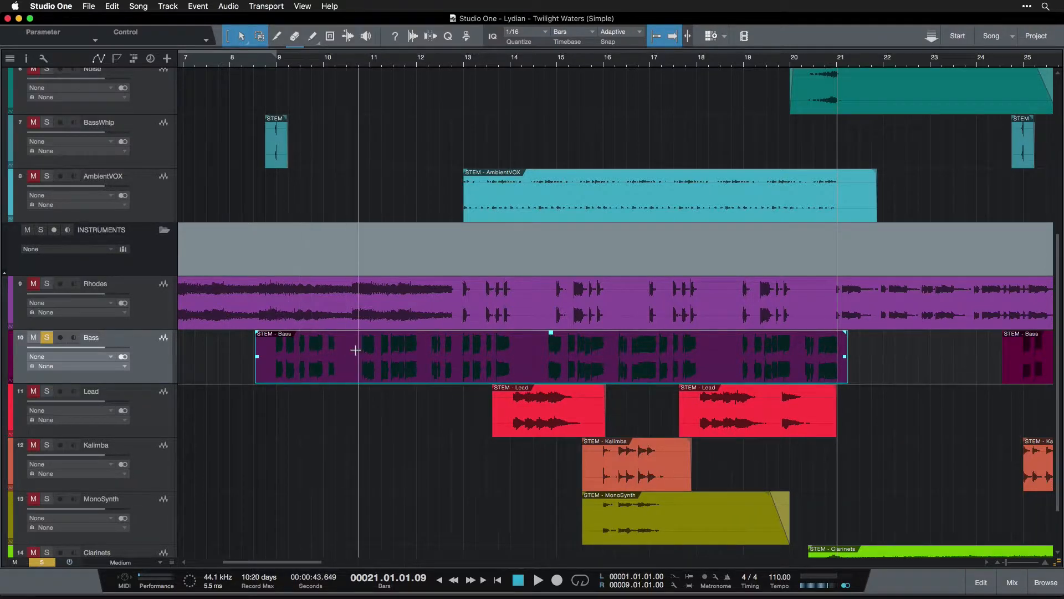
Step: Trim the start of the Bass event to bar 9 and play a short passage from there
{"action": "scroll", "coordinate": [355, 350], "scroll_direction": "up", "scroll_amount": 5}
{"action": "scroll", "coordinate": [353, 349], "scroll_direction": "down", "scroll_amount": 5}
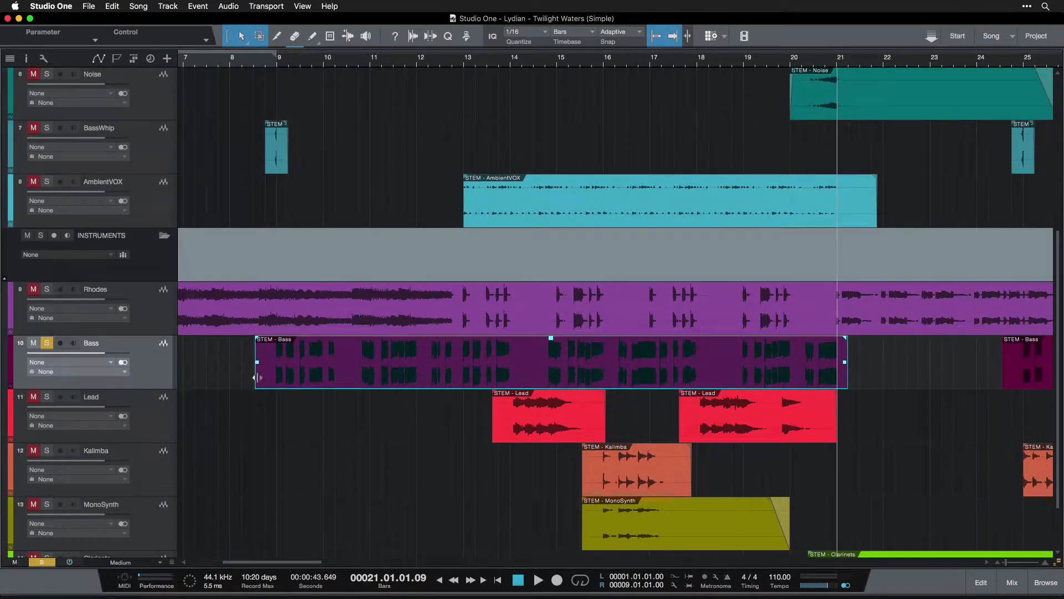
{"action": "left_click_drag", "start_coordinate": [258, 378], "coordinate": [277, 377]}
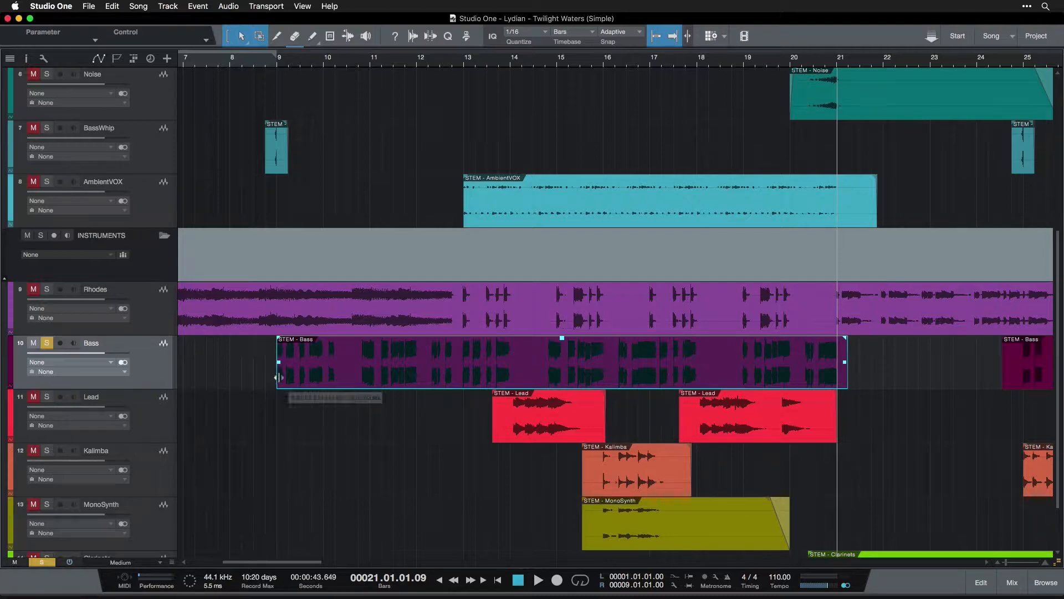
{"action": "left_click", "coordinate": [279, 64]}
{"action": "key", "text": "space"}
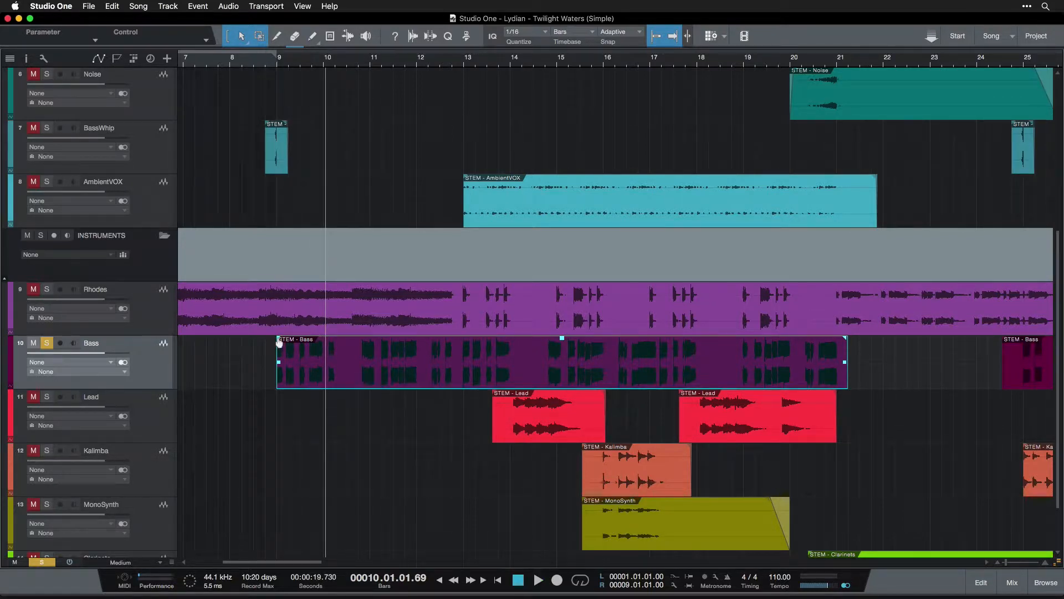
Step: Add a fade-in from bar 9 to about bar 11.2 on the Bass event and play it from bar 9
{"action": "left_click_drag", "start_coordinate": [279, 341], "coordinate": [386, 344]}
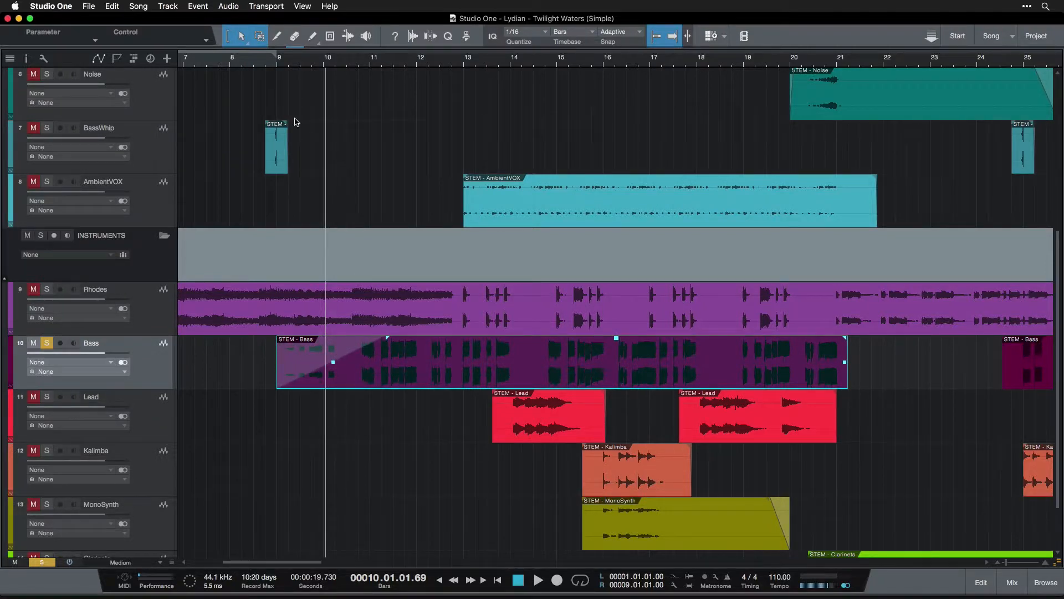
{"action": "left_click", "coordinate": [278, 67]}
{"action": "key", "text": "space"}
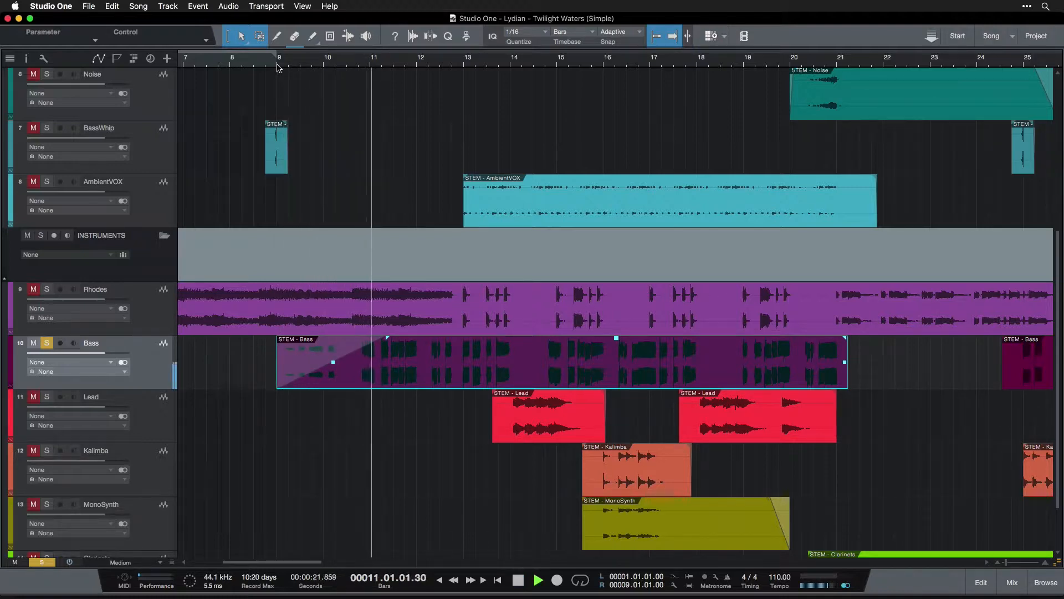
{"action": "key", "text": "space"}
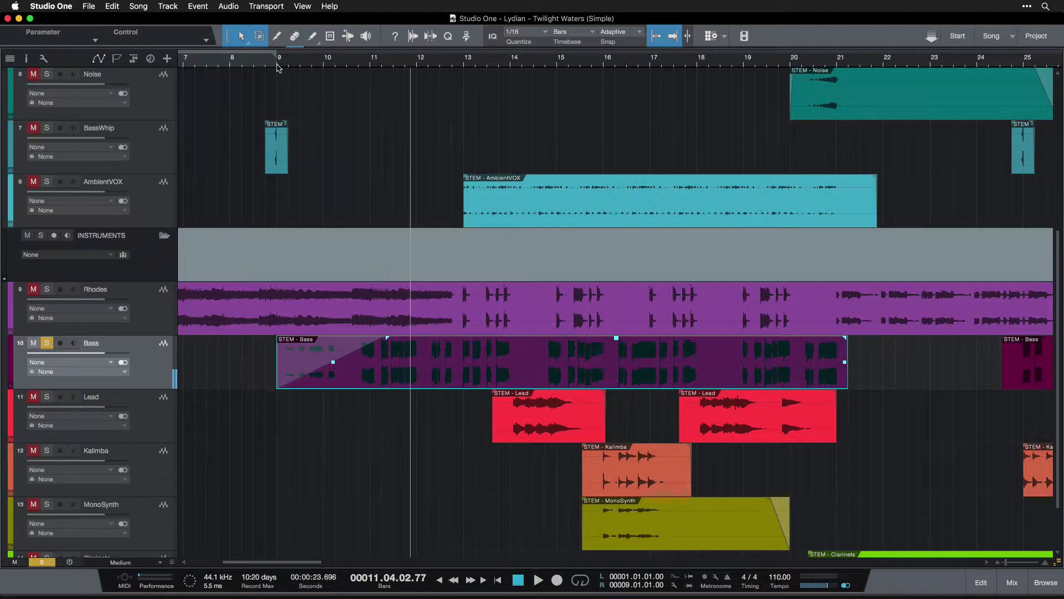
{"action": "left_click", "coordinate": [279, 67]}
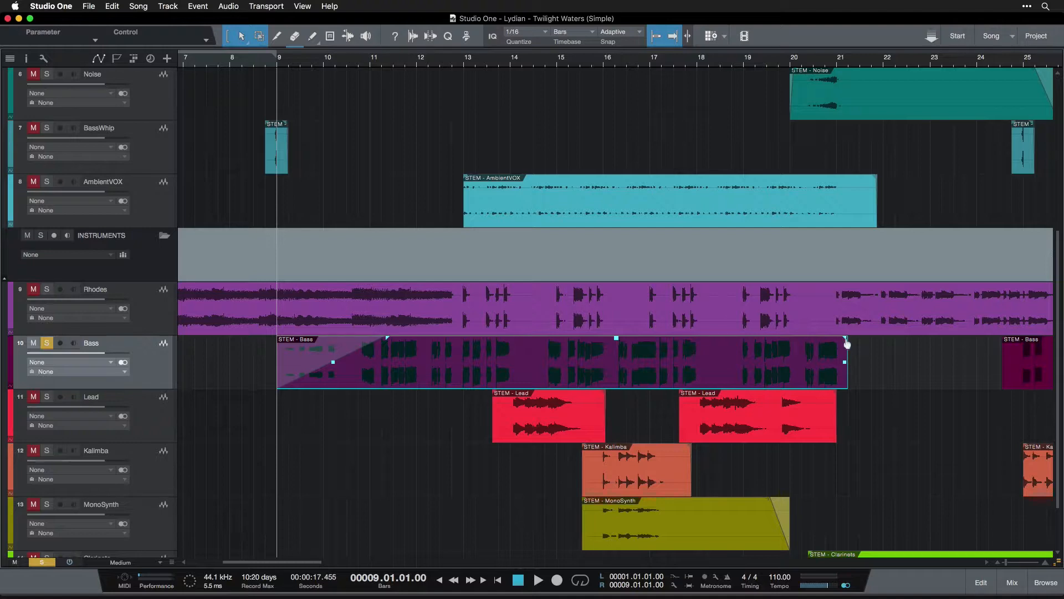
Step: Add a fade-out starting midway through bar 18 on the Bass event and play the faded ending
{"action": "left_click_drag", "start_coordinate": [846, 339], "coordinate": [719, 354]}
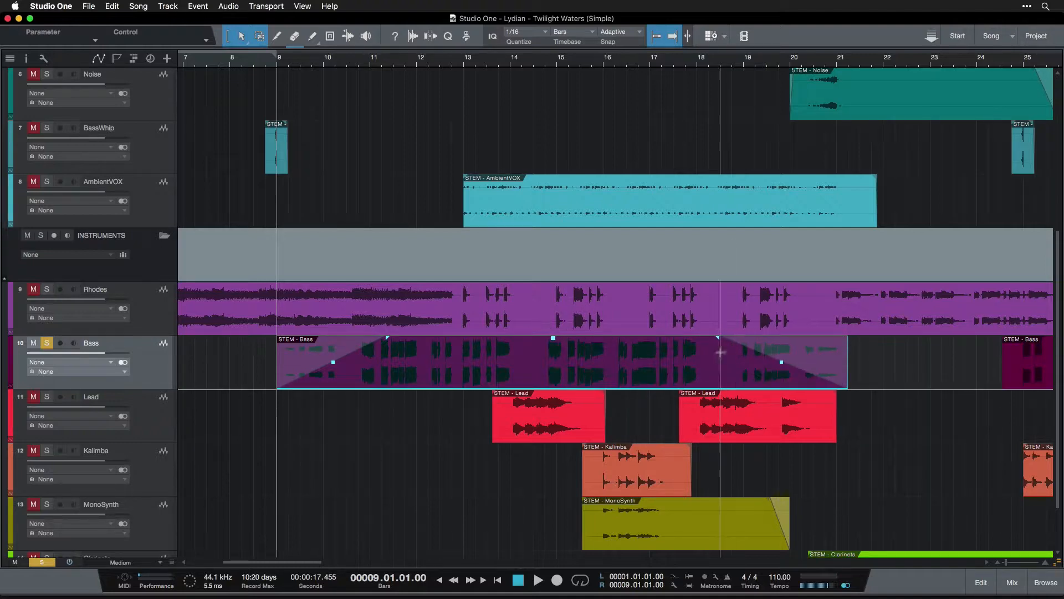
{"action": "left_click", "coordinate": [719, 62]}
{"action": "key", "text": "space"}
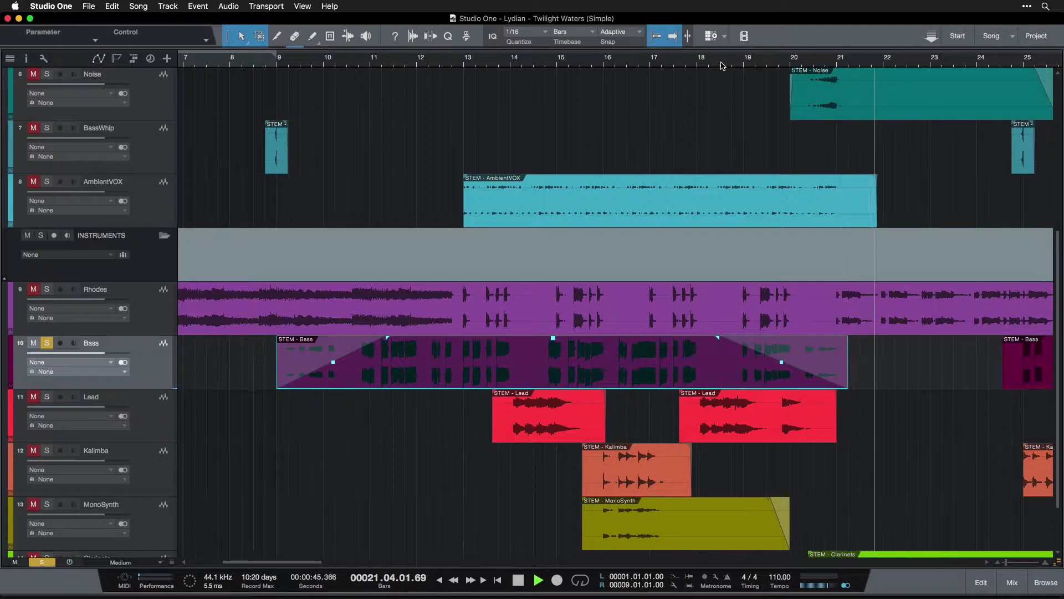
{"action": "key", "text": "space"}
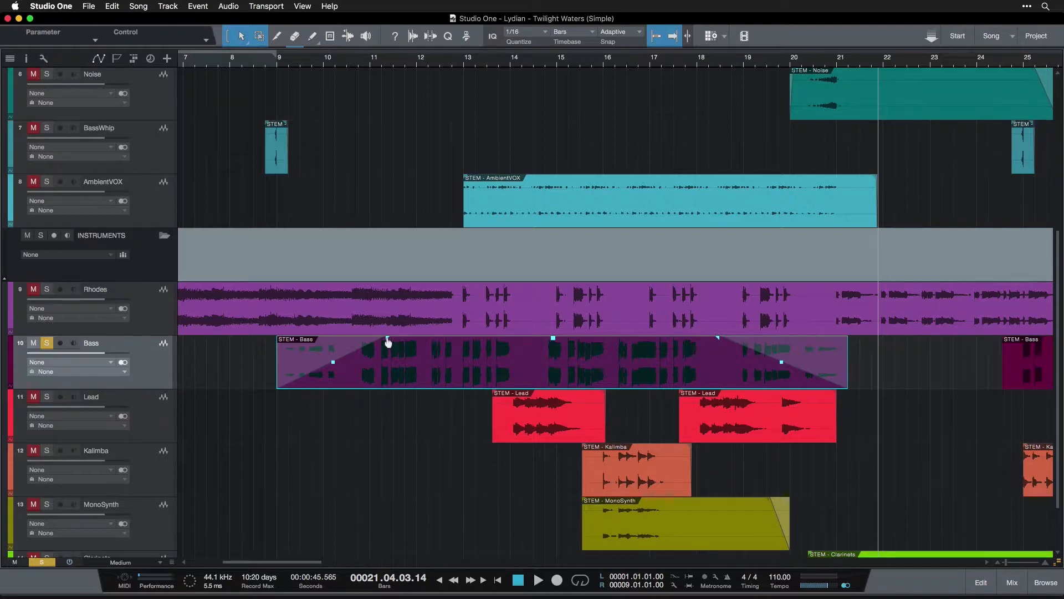
Step: Bend the Bass event's fade-in curve downward, then upward, and return the fade curves to straight lines
{"action": "mouse_move", "coordinate": [388, 342]}
{"action": "left_mouse_down"}
{"action": "mouse_move", "coordinate": [311, 340]}
{"action": "mouse_move", "coordinate": [391, 345]}
{"action": "left_mouse_up"}
{"action": "mouse_move", "coordinate": [335, 364]}
{"action": "left_mouse_down"}
{"action": "mouse_move", "coordinate": [328, 345]}
{"action": "mouse_move", "coordinate": [348, 379]}
{"action": "left_mouse_up"}
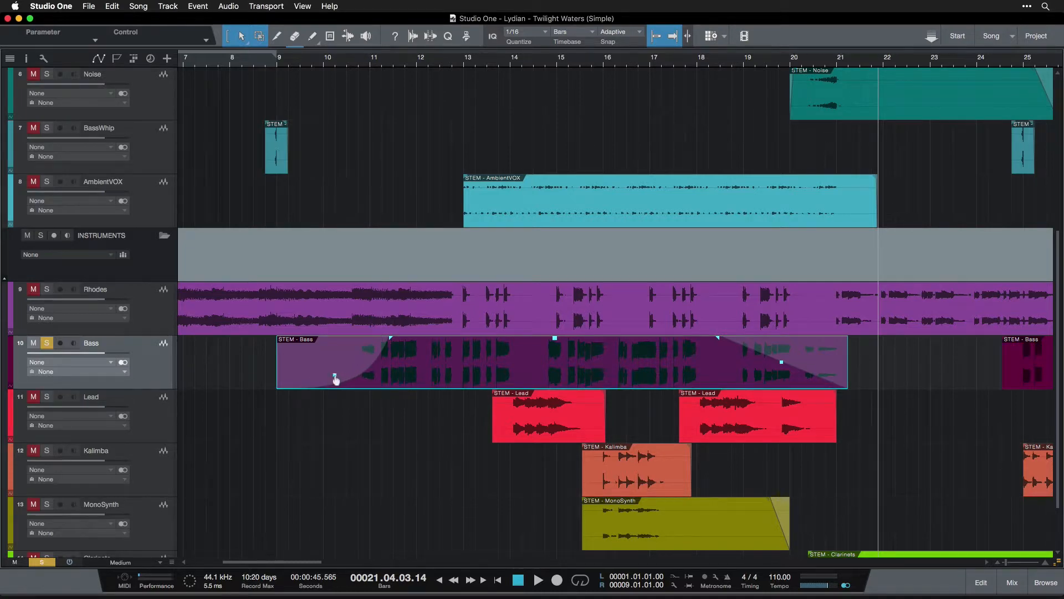
{"action": "left_click_drag", "start_coordinate": [336, 379], "coordinate": [327, 346]}
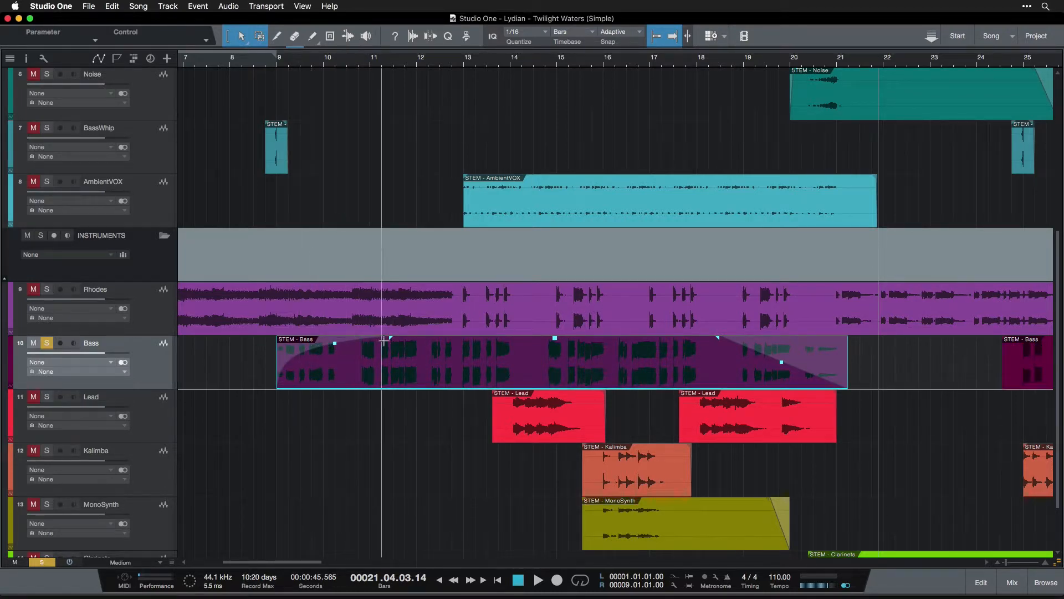
{"action": "left_click_drag", "start_coordinate": [335, 345], "coordinate": [341, 369]}
{"action": "mouse_move", "coordinate": [782, 362]}
{"action": "left_mouse_down"}
{"action": "mouse_move", "coordinate": [777, 376]}
{"action": "mouse_move", "coordinate": [787, 378]}
{"action": "mouse_move", "coordinate": [789, 348]}
{"action": "mouse_move", "coordinate": [783, 366]}
{"action": "left_mouse_up"}
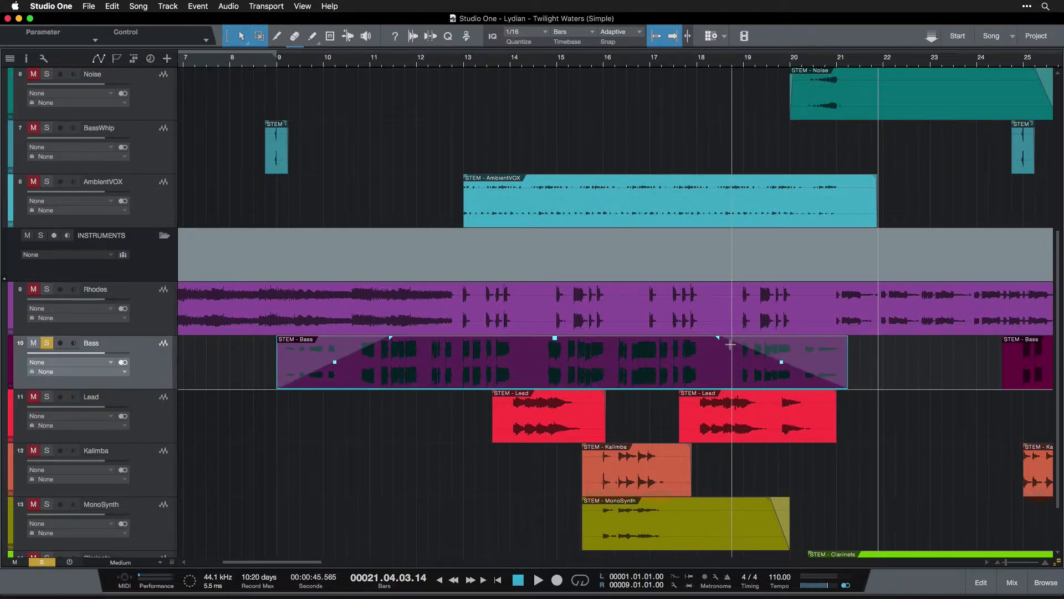
Step: Remove the fade-out and the fade-in from the Bass event
{"action": "left_click_drag", "start_coordinate": [716, 339], "coordinate": [851, 347]}
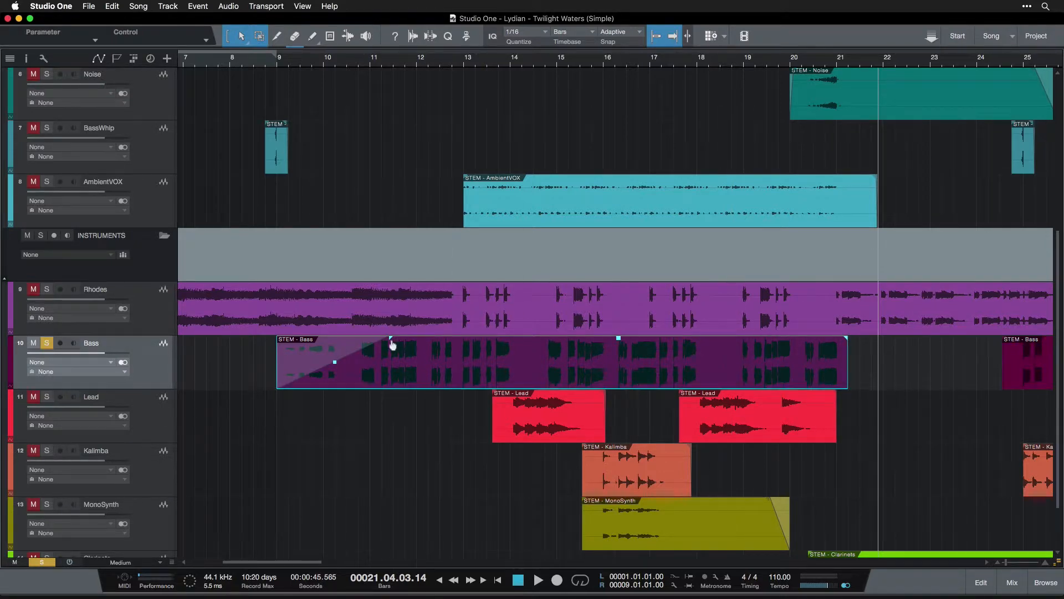
{"action": "left_click_drag", "start_coordinate": [390, 337], "coordinate": [249, 339]}
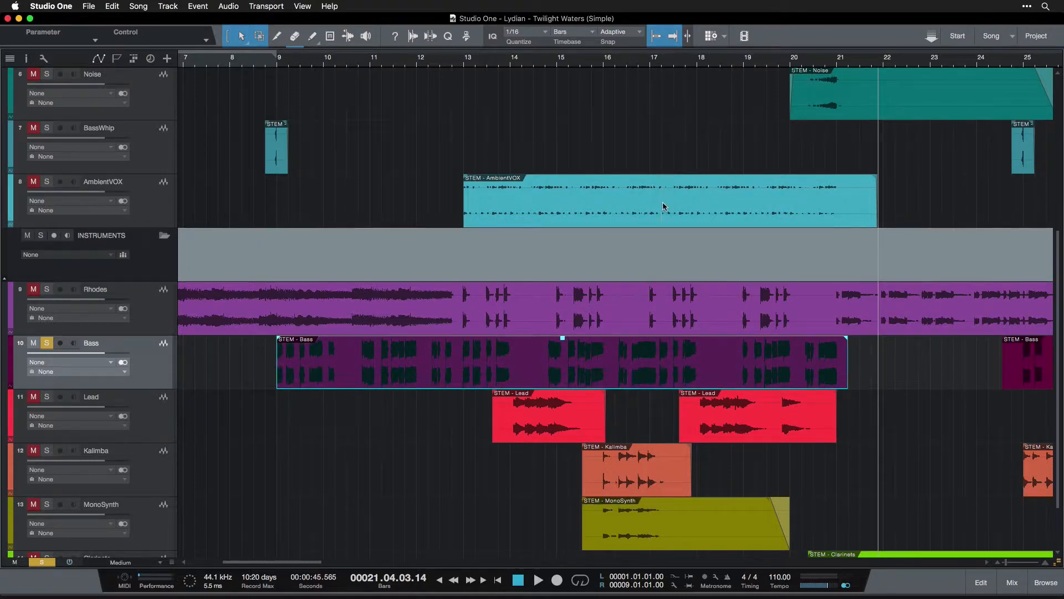
Step: Unsolo the Bass track, solo the AmbientVOX track and play a short passage from bar 13
{"action": "scroll", "coordinate": [663, 202], "scroll_direction": "right", "scroll_amount": 5}
{"action": "scroll", "coordinate": [447, 206], "scroll_direction": "up", "scroll_amount": 3}
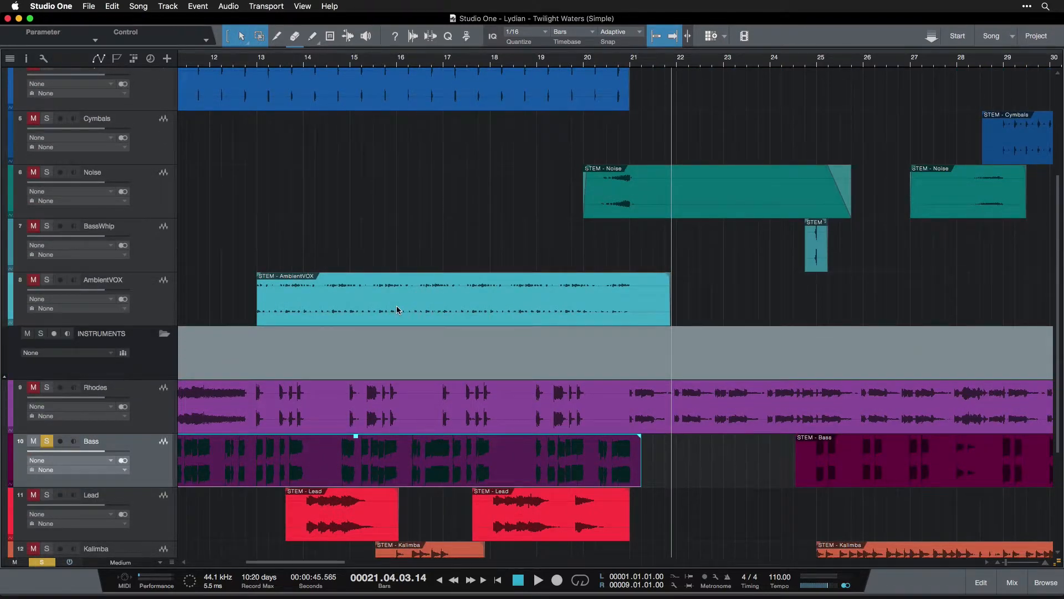
{"action": "left_click", "coordinate": [47, 442]}
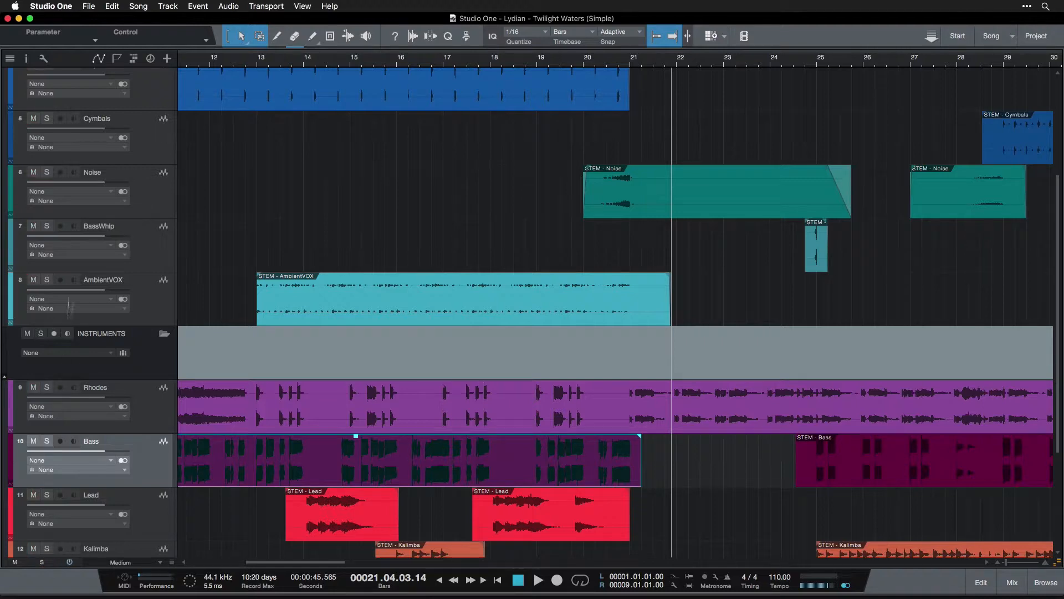
{"action": "left_click", "coordinate": [47, 279]}
{"action": "left_click", "coordinate": [256, 65]}
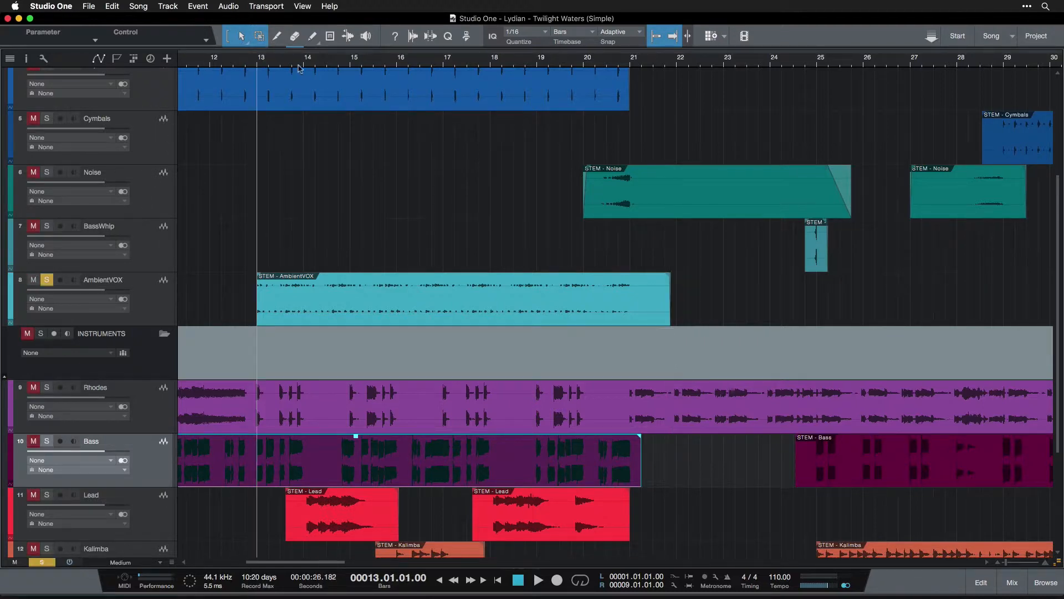
{"action": "key", "text": "space"}
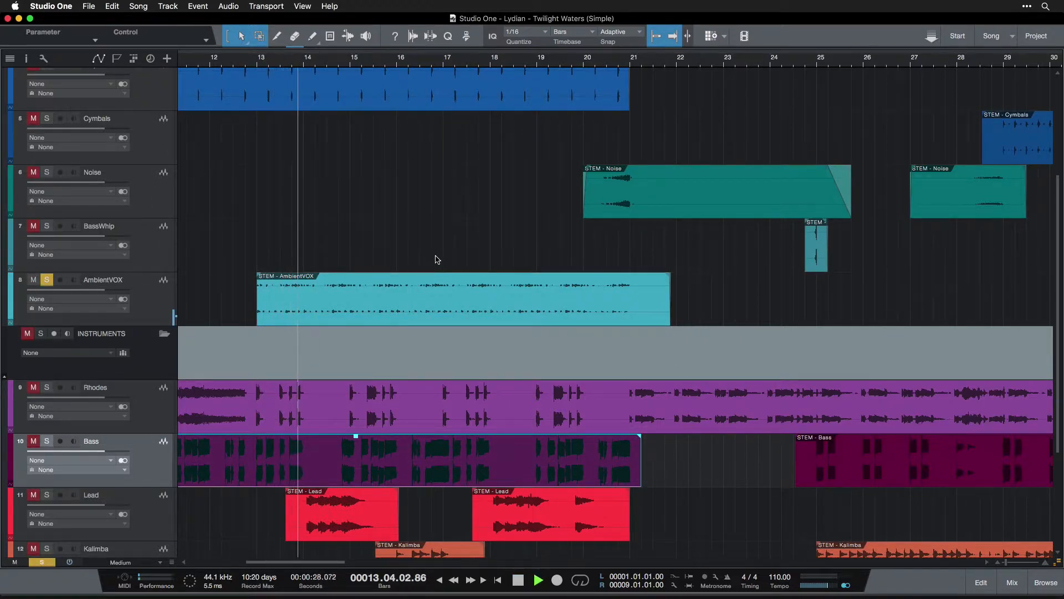
{"action": "key", "text": "space"}
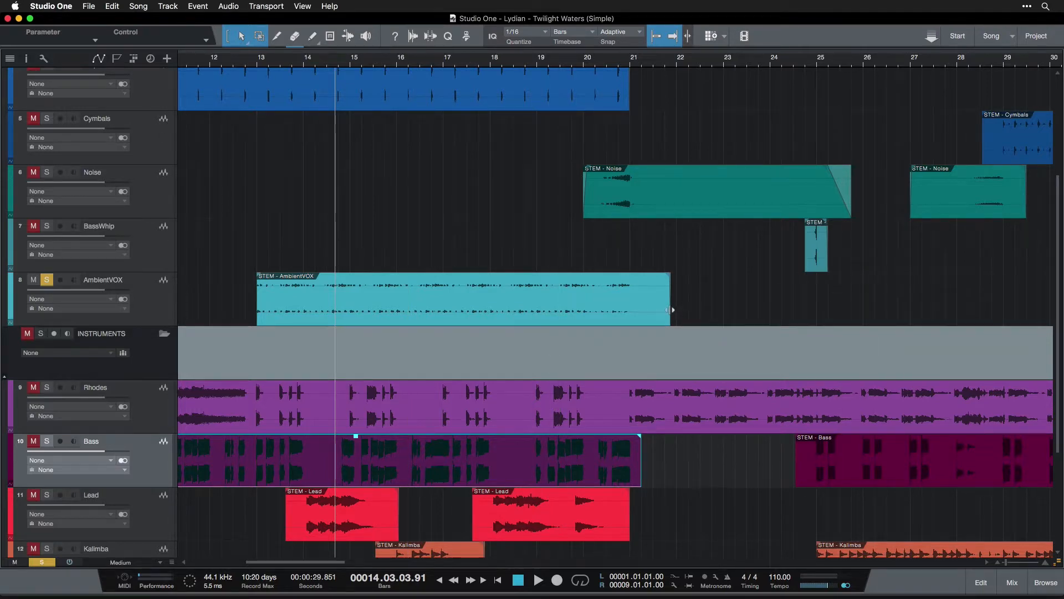
Step: Trim the end of the AmbientVOX event back to bar 14 and copy the shortened event
{"action": "left_click_drag", "start_coordinate": [672, 309], "coordinate": [304, 286]}
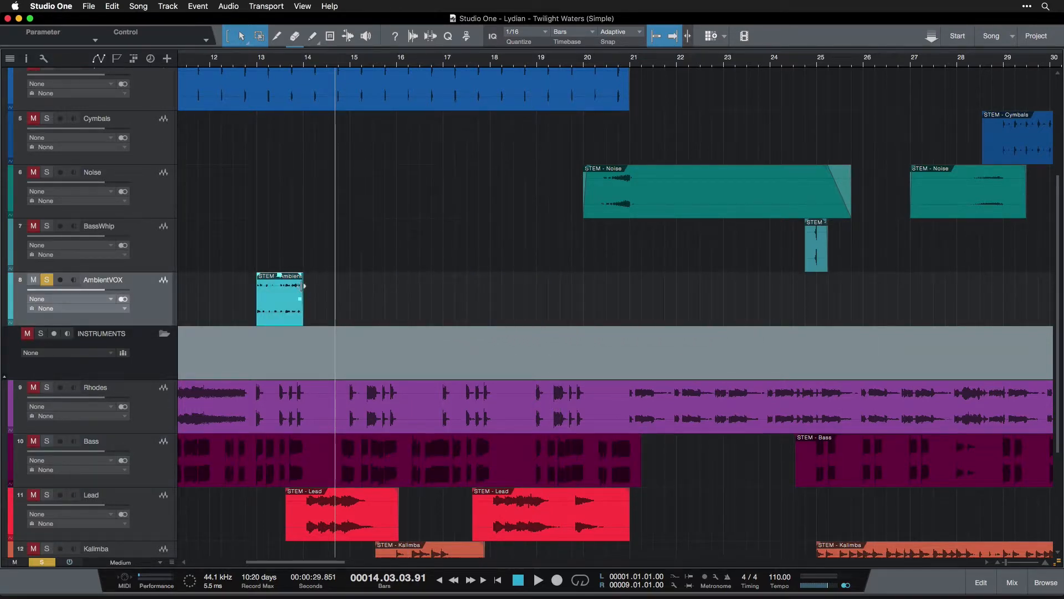
{"action": "right_click", "coordinate": [278, 311]}
{"action": "left_click", "coordinate": [329, 378]}
Step: Paste the copied AmbientVOX event at bar 14 on the same track
{"action": "left_click", "coordinate": [304, 65]}
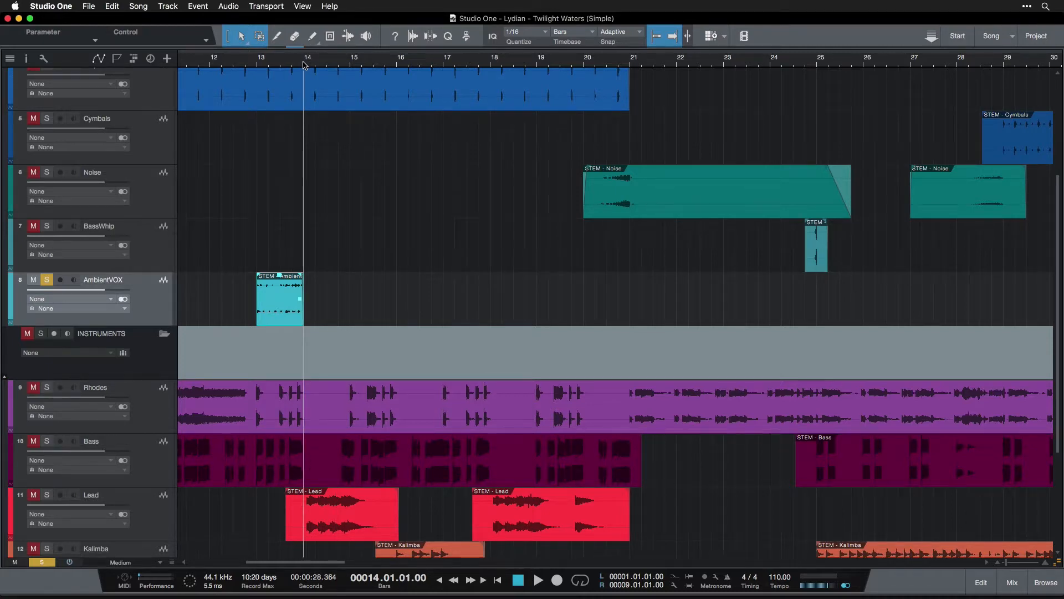
{"action": "right_click", "coordinate": [321, 305]}
{"action": "left_click", "coordinate": [371, 444]}
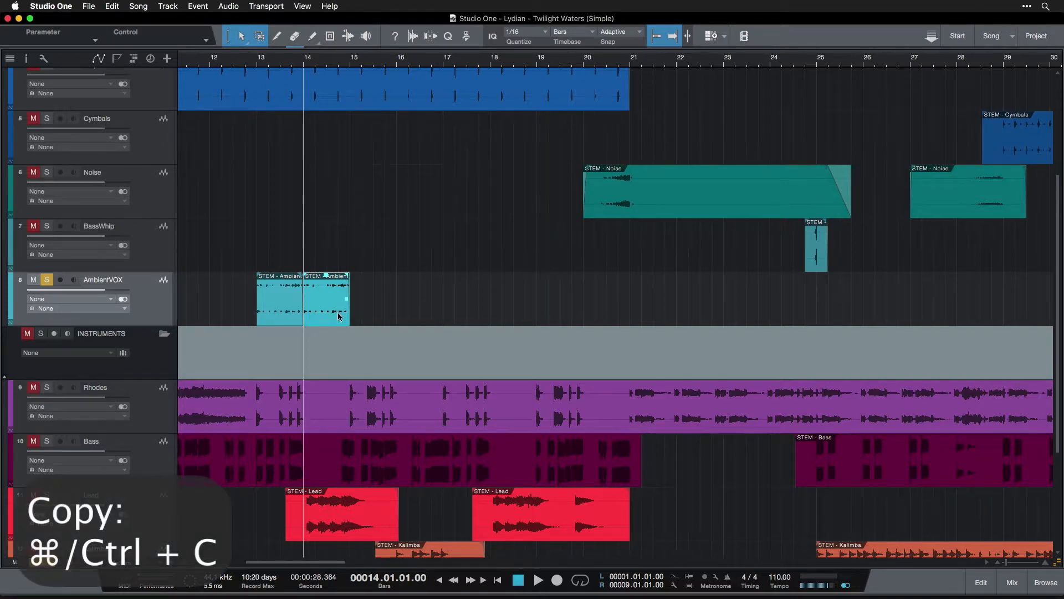
Step: Paste the copied AmbientVOX event at bar 15 and place further copies end to end through bar 19
{"action": "left_click", "coordinate": [350, 61]}
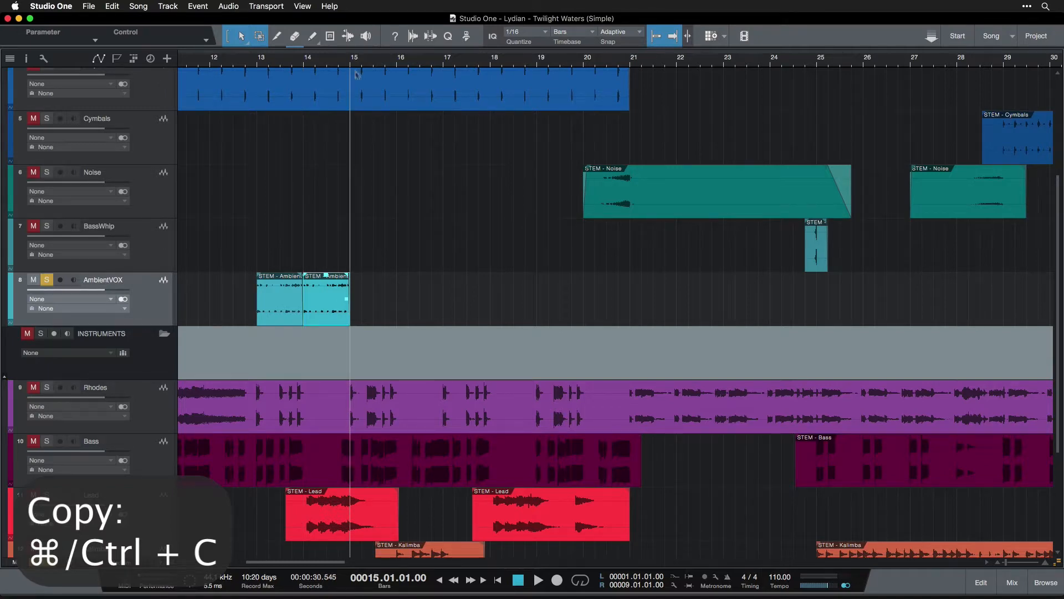
{"action": "key", "text": "ctrl+v"}
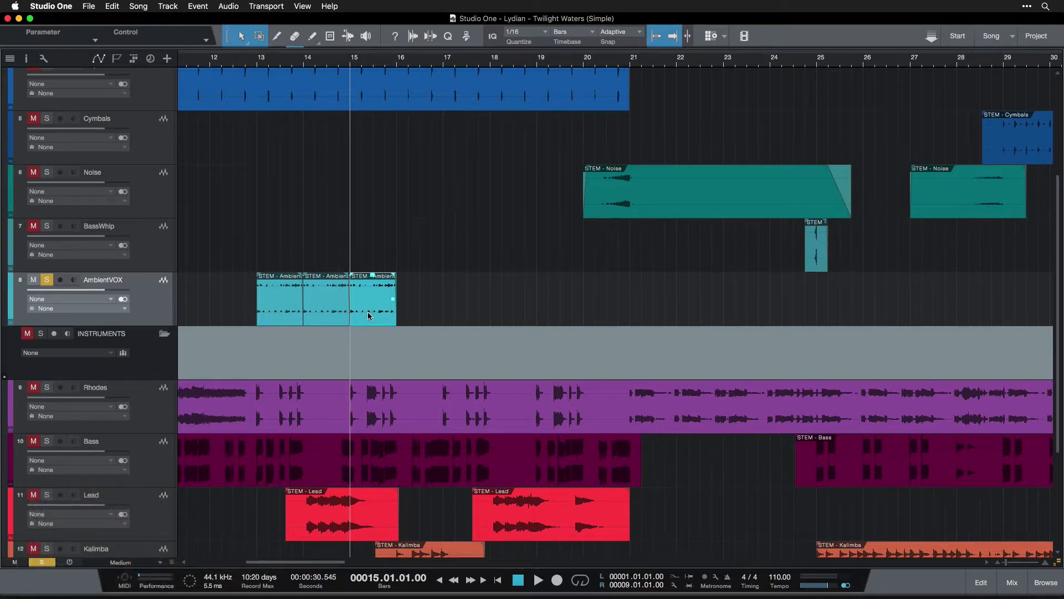
{"action": "left_click_drag", "start_coordinate": [369, 316], "coordinate": [417, 317]}
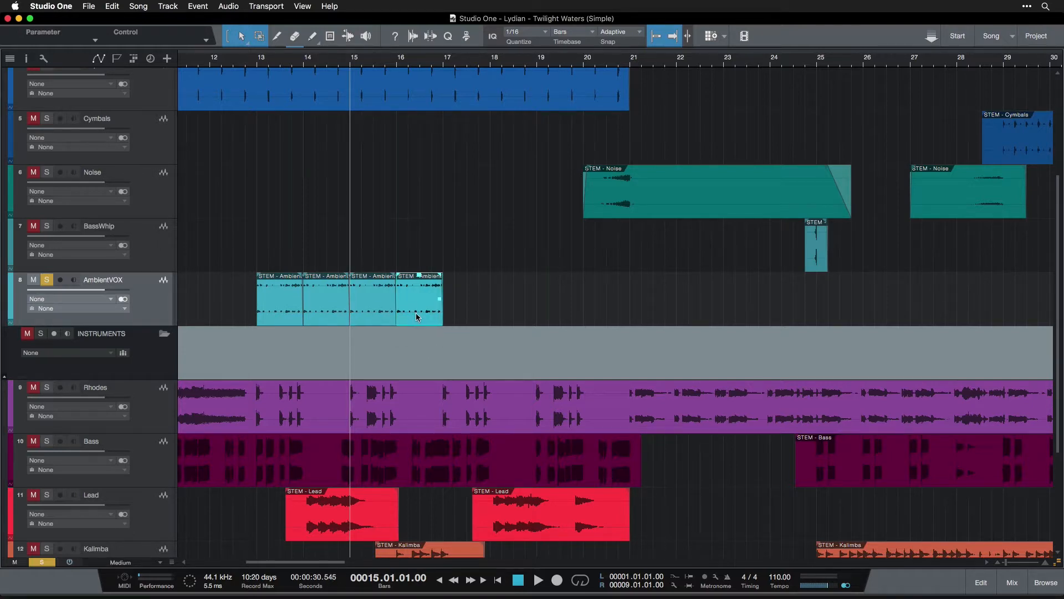
{"action": "left_click_drag", "start_coordinate": [417, 317], "coordinate": [468, 313]}
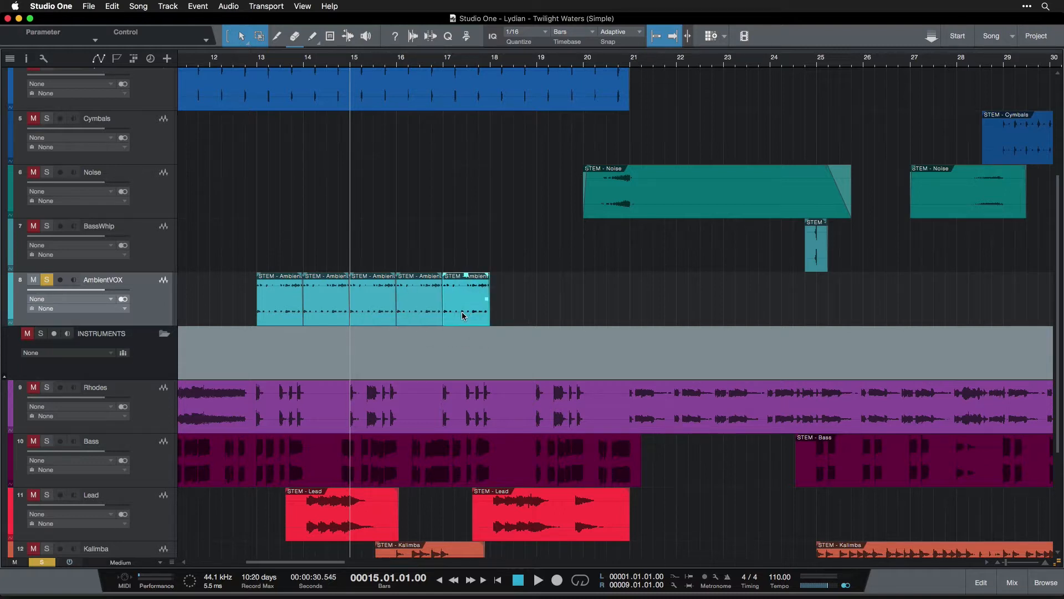
{"action": "left_click_drag", "start_coordinate": [463, 316], "coordinate": [557, 313]}
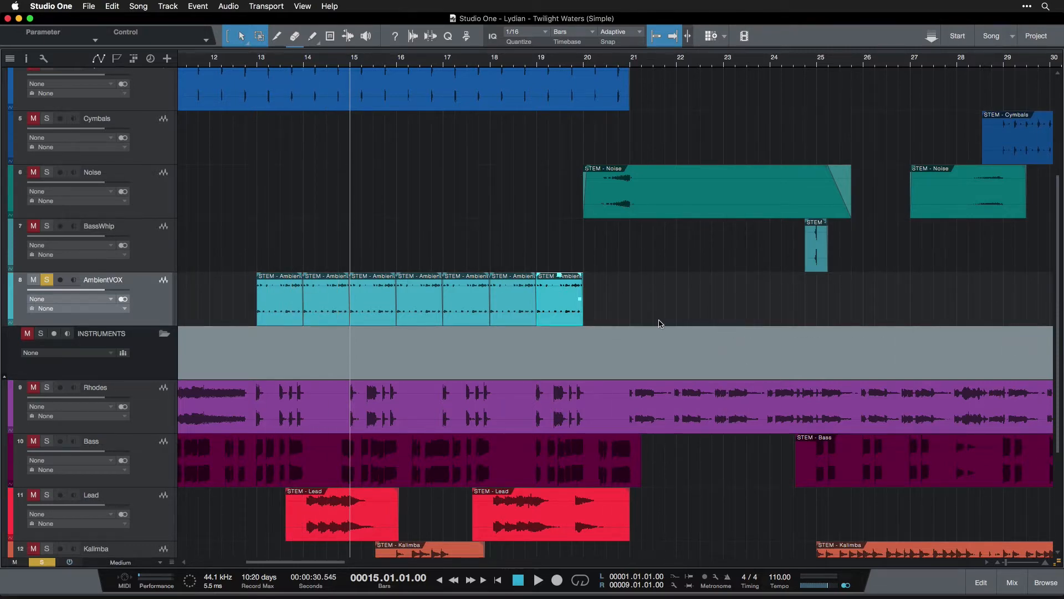
Step: Select the seven one-bar AmbientVOX events and duplicate them together from bar 20 up to bar 27, leaving nothing selected
{"action": "left_click_drag", "start_coordinate": [635, 310], "coordinate": [606, 309]}
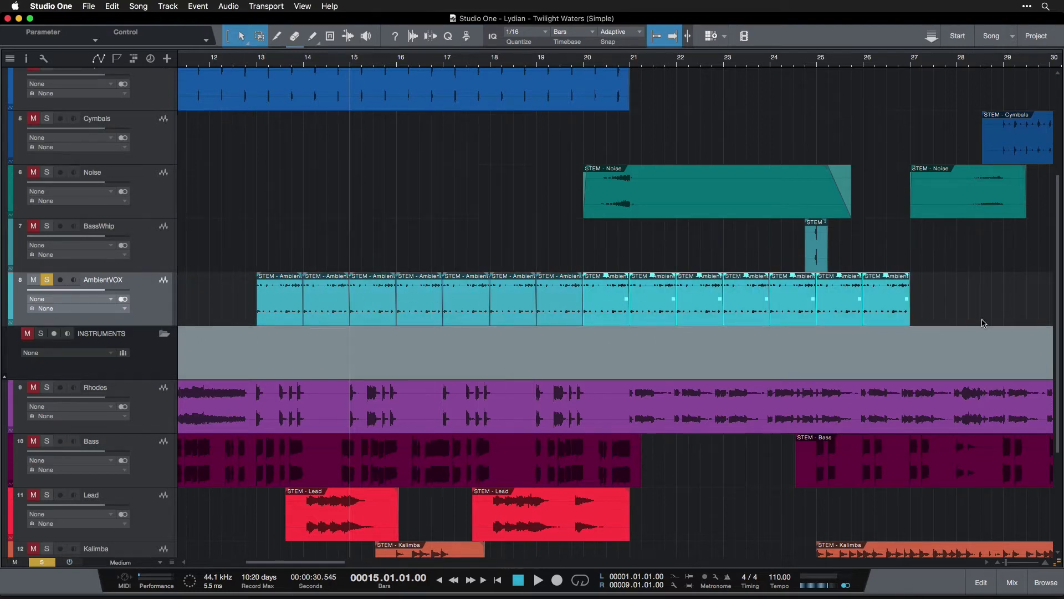
{"action": "left_click", "coordinate": [925, 316]}
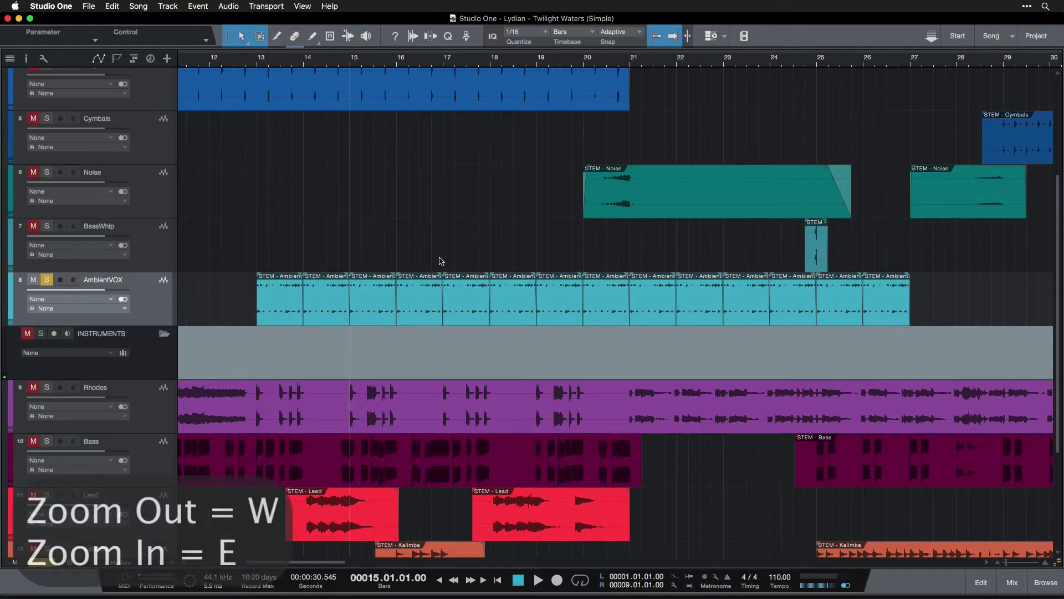
Step: View the whole song zoomed out horizontally, and examine the AmbientVOX event boundary at bar 15 in close-up
{"action": "key", "text": "w"}
{"action": "key", "text": "w"}
{"action": "key", "text": "w"}
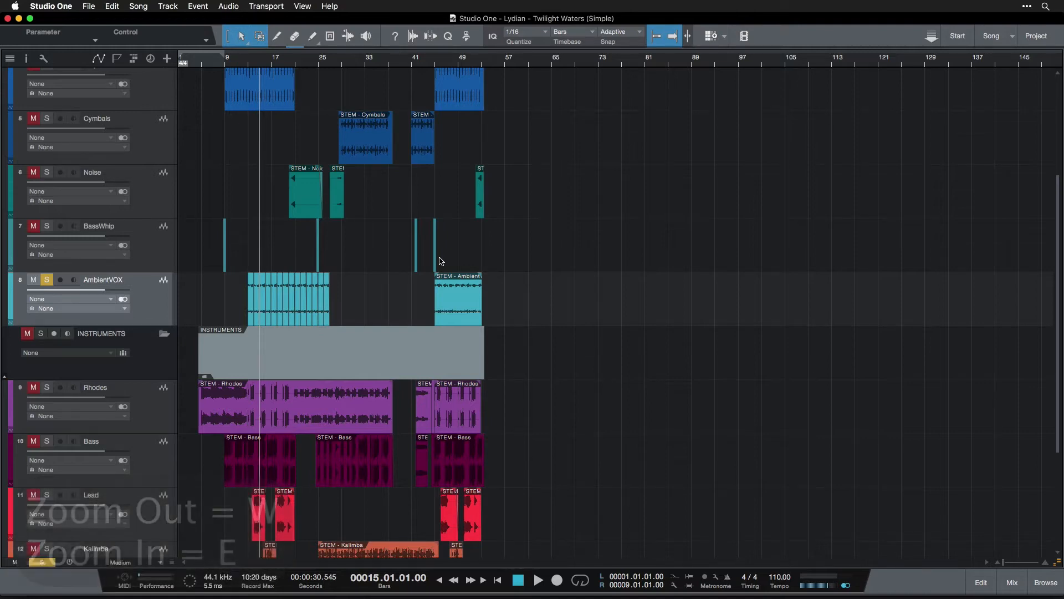
{"action": "key", "text": "e"}
{"action": "key", "text": "e"}
{"action": "key", "text": "e"}
{"action": "key", "text": "e"}
{"action": "key", "text": "e"}
{"action": "key", "text": "e"}
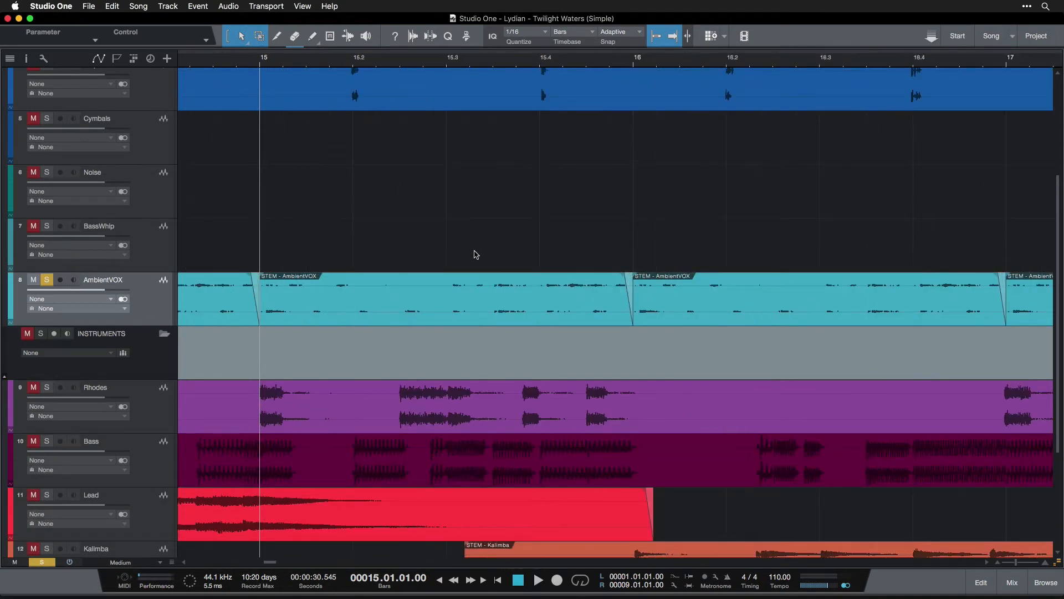
{"action": "key", "text": "e"}
{"action": "key", "text": "e"}
{"action": "key", "text": "e"}
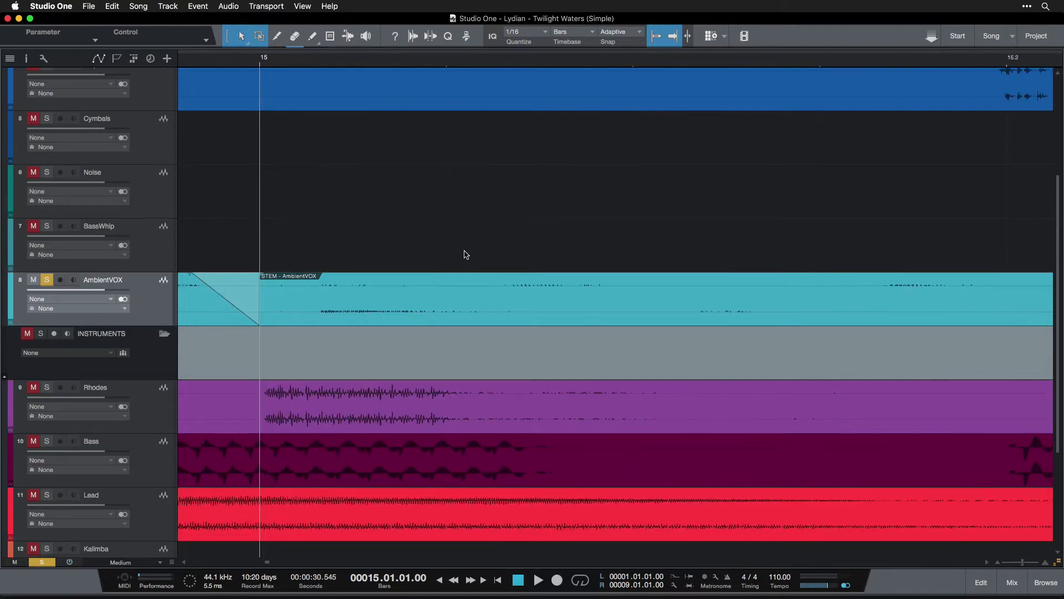
Step: Zoom the timeline back out to show the arrangement from about bar 13 to bar 49
{"action": "key", "text": "w"}
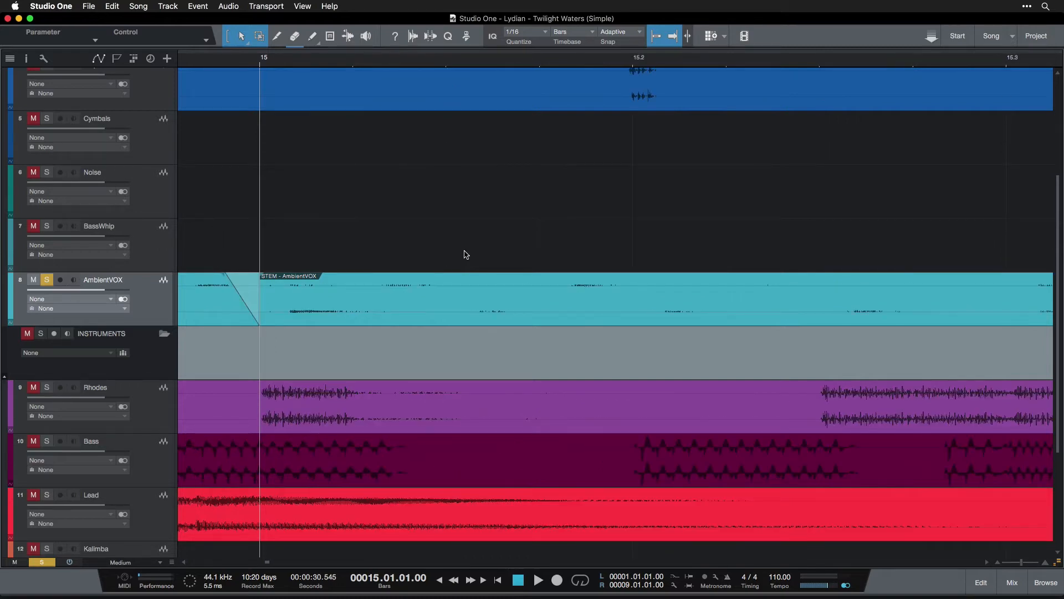
{"action": "key", "text": "w"}
{"action": "key", "text": "w"}
{"action": "key", "text": "w"}
{"action": "key", "text": "w"}
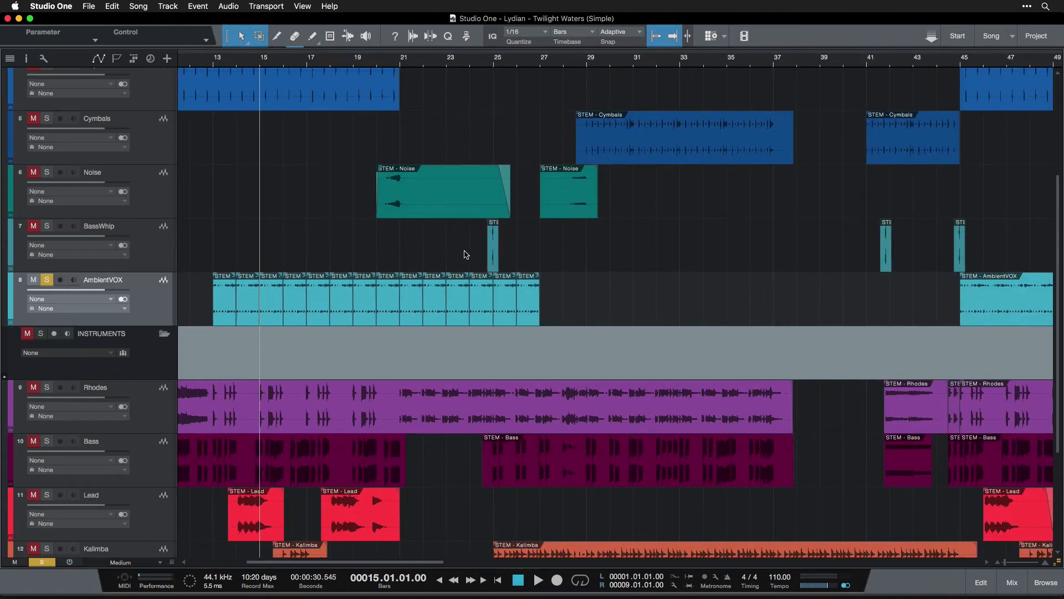
Step: Shrink the track heights until all tracks fit in view, and enlarge them again
{"action": "key", "text": "alt+w"}
{"action": "key", "text": "alt+w"}
{"action": "key", "text": "alt+w"}
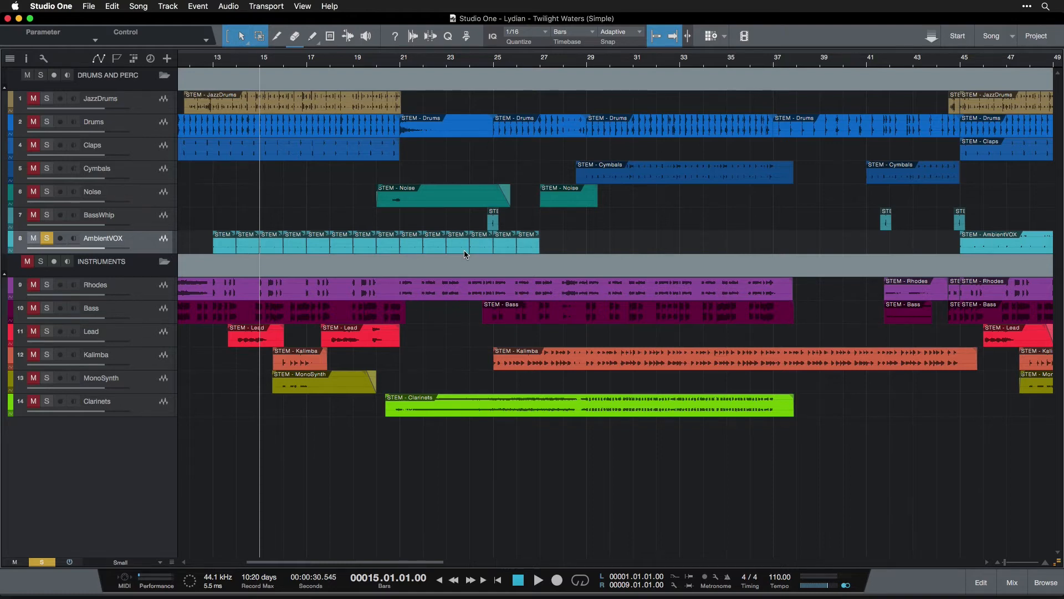
{"action": "key", "text": "alt+e"}
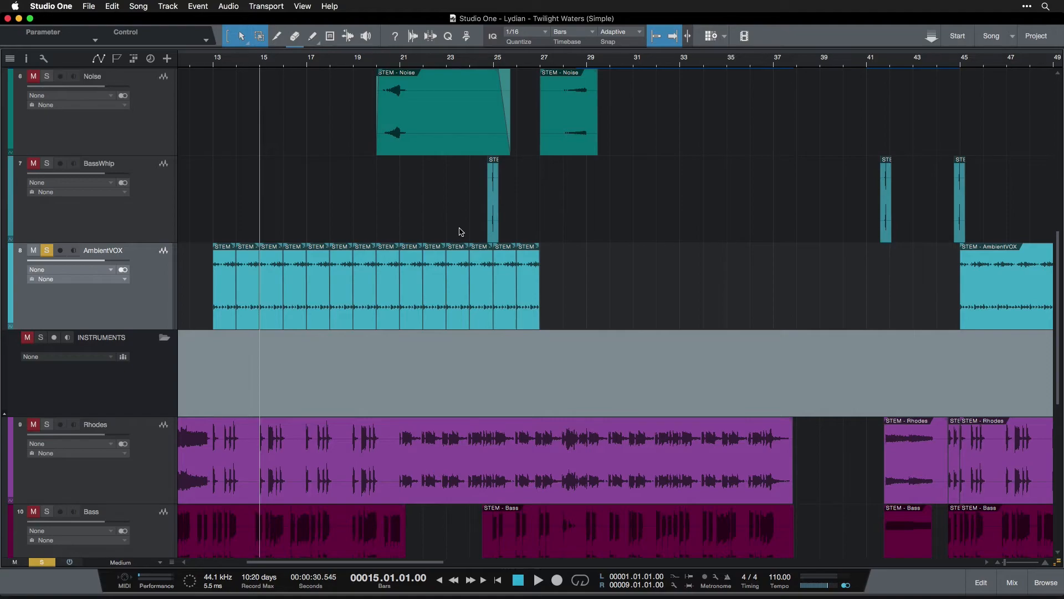
Step: Look through the arrangement's tracks down to Clarinets, covering the opening bars and the section up to bar 49
{"action": "scroll", "coordinate": [459, 232], "scroll_direction": "left", "scroll_amount": 10}
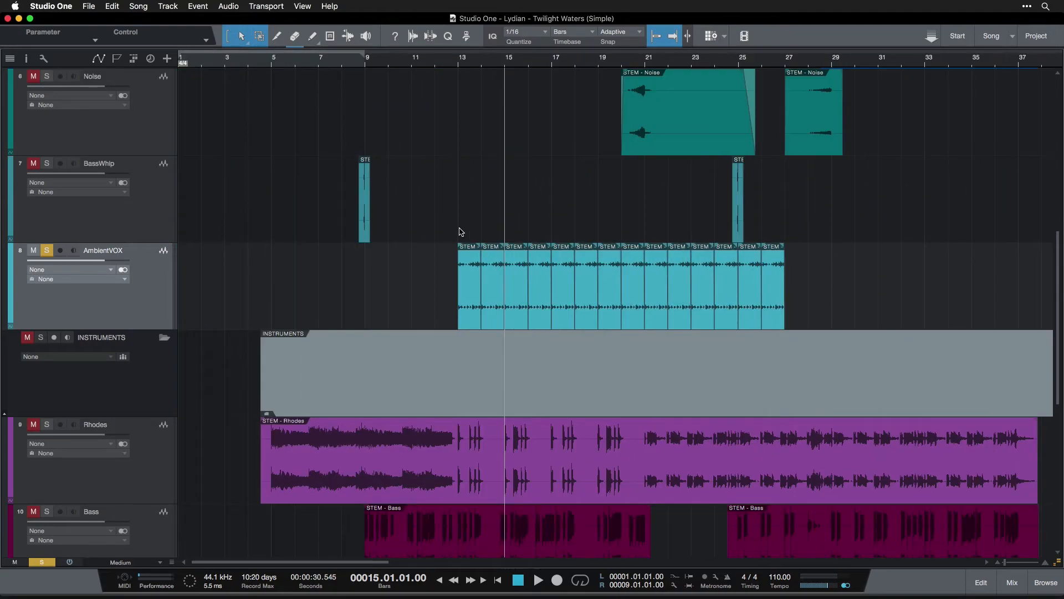
{"action": "scroll", "coordinate": [459, 231], "scroll_direction": "up", "scroll_amount": 8}
{"action": "scroll", "coordinate": [459, 232], "scroll_direction": "down", "scroll_amount": 12}
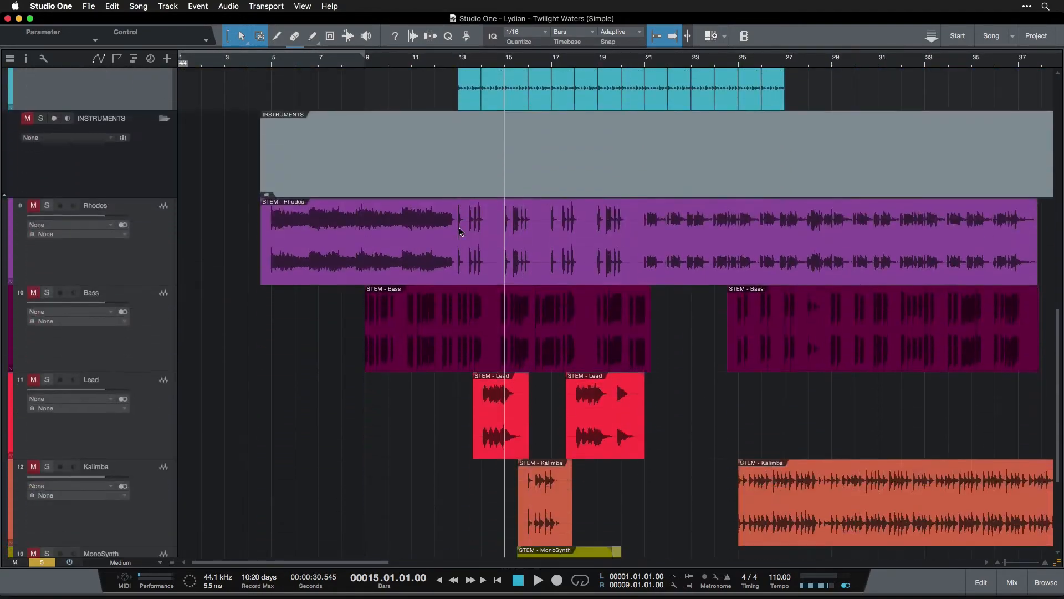
{"action": "scroll", "coordinate": [460, 232], "scroll_direction": "up", "scroll_amount": 5}
{"action": "scroll", "coordinate": [460, 231], "scroll_direction": "down", "scroll_amount": 6}
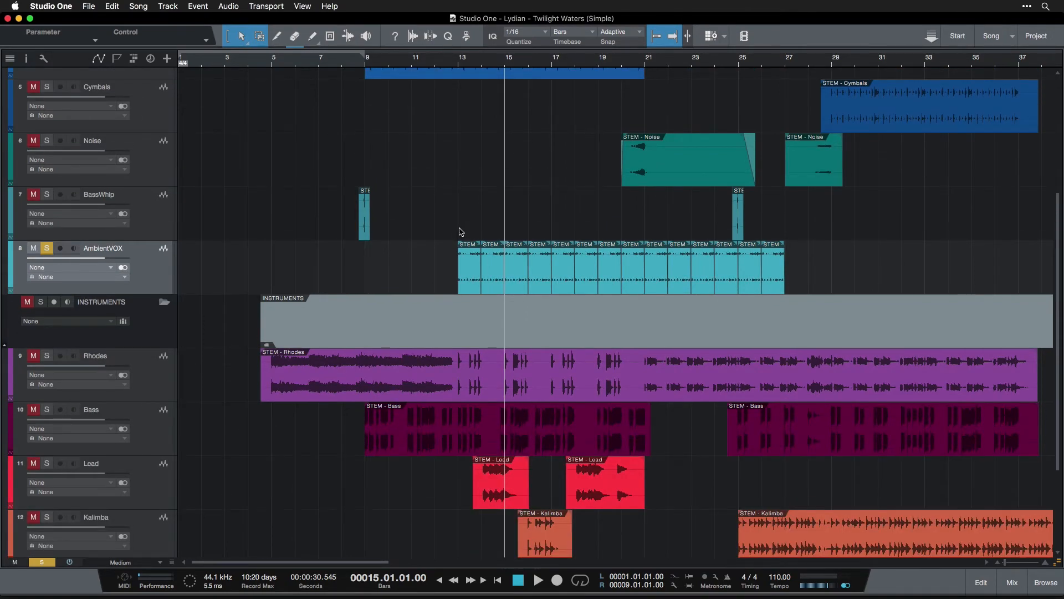
{"action": "scroll", "coordinate": [459, 232], "scroll_direction": "right", "scroll_amount": 10}
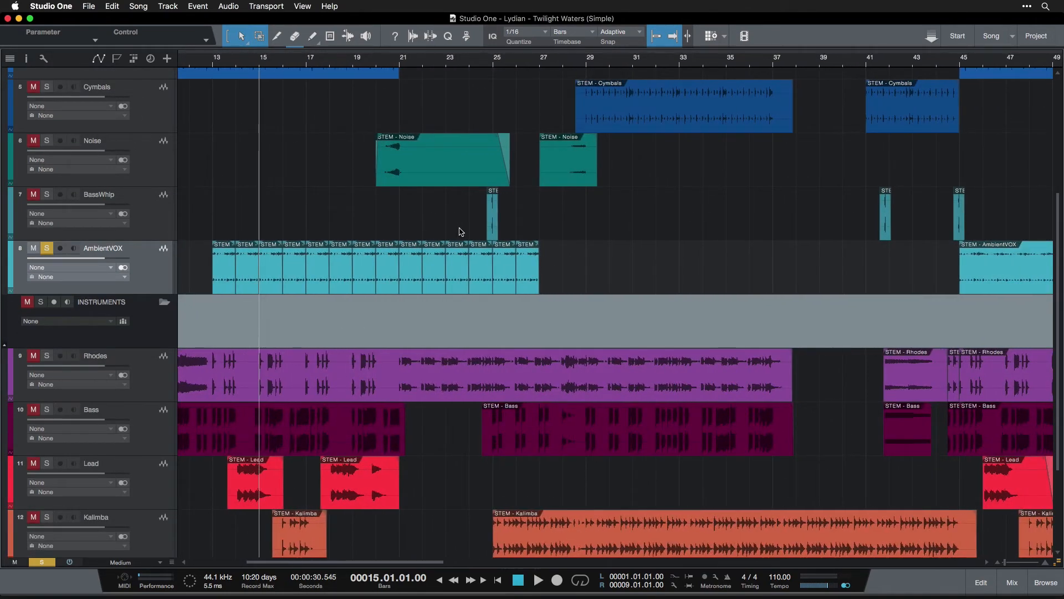
{"action": "scroll", "coordinate": [459, 232], "scroll_direction": "down", "scroll_amount": 5}
{"action": "scroll", "coordinate": [460, 232], "scroll_direction": "up", "scroll_amount": 12}
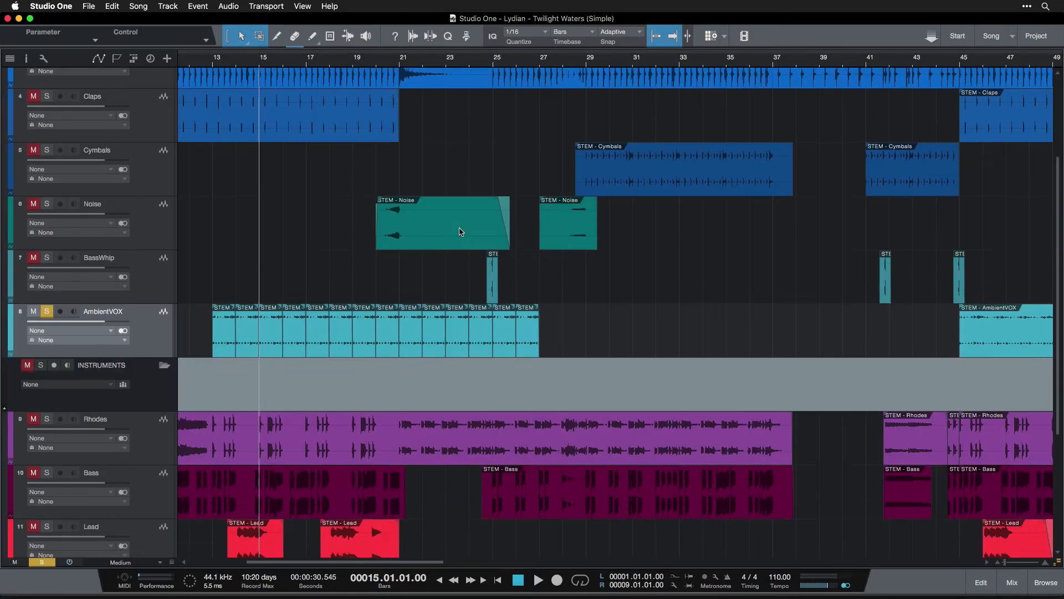
{"action": "scroll", "coordinate": [460, 232], "scroll_direction": "down", "scroll_amount": 8}
{"action": "scroll", "coordinate": [460, 231], "scroll_direction": "down", "scroll_amount": 3}
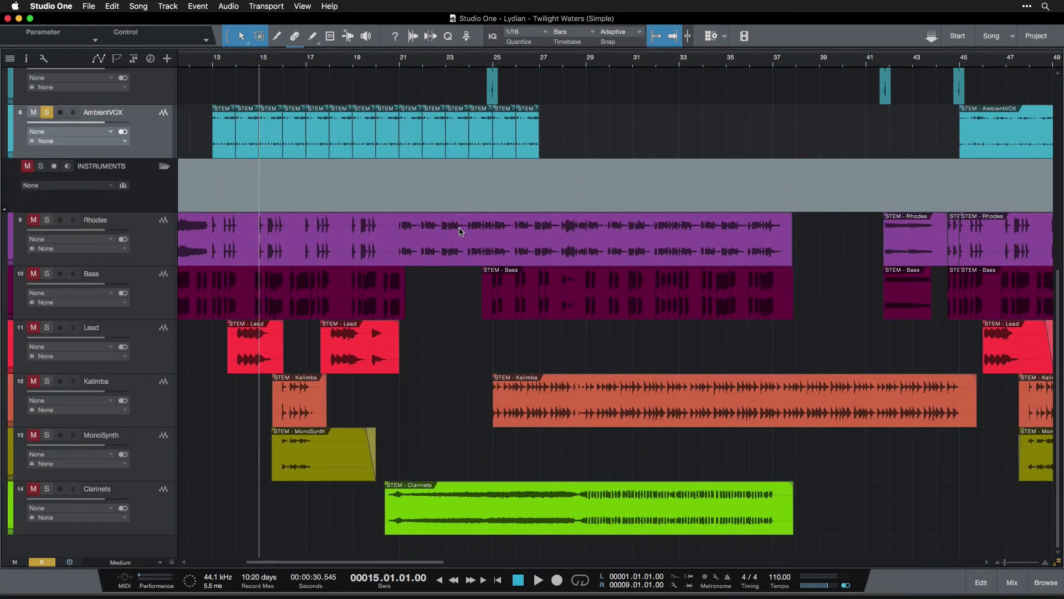
{"action": "scroll", "coordinate": [460, 232], "scroll_direction": "up", "scroll_amount": 8}
{"action": "scroll", "coordinate": [459, 231], "scroll_direction": "down", "scroll_amount": 5}
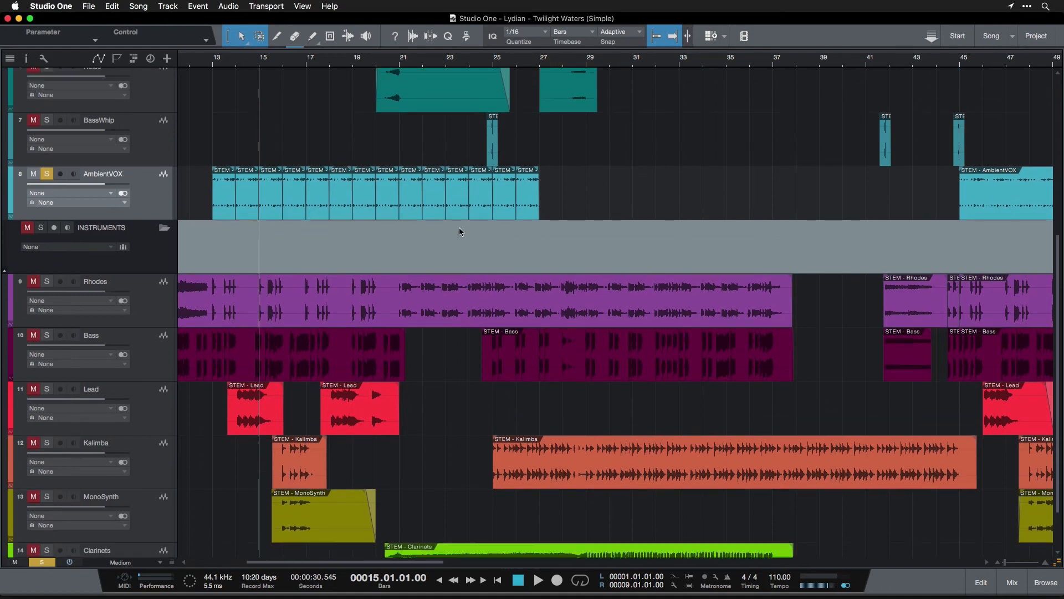
{"action": "scroll", "coordinate": [460, 232], "scroll_direction": "up", "scroll_amount": 3}
{"action": "scroll", "coordinate": [459, 232], "scroll_direction": "down", "scroll_amount": 1}
{"action": "scroll", "coordinate": [460, 232], "scroll_direction": "down", "scroll_amount": 1}
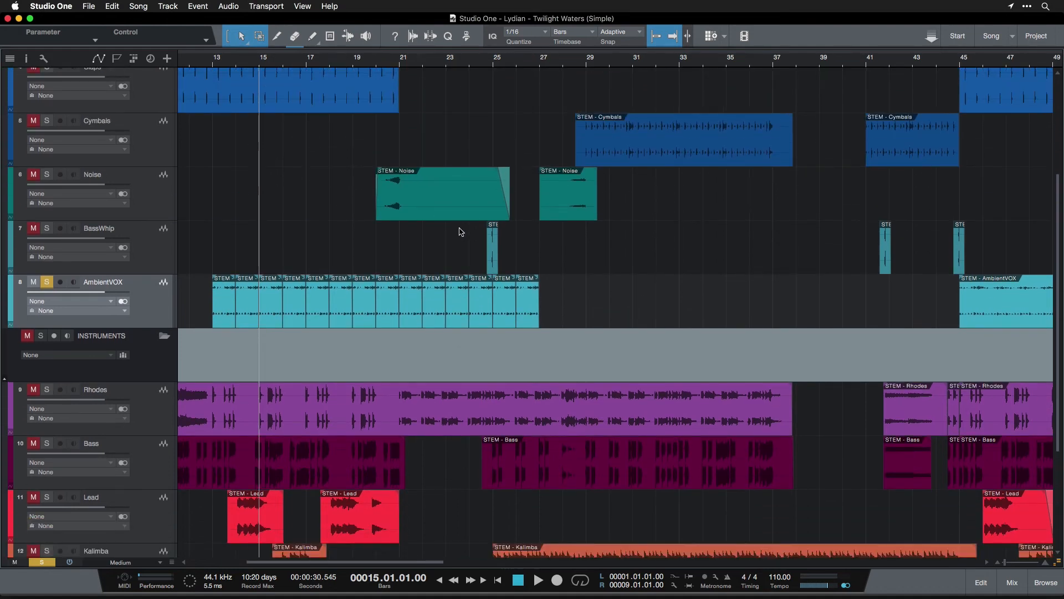
Step: Look along the timeline past the song's end to about bar 137 and return to the opening bars
{"action": "scroll", "coordinate": [460, 232], "scroll_direction": "left", "scroll_amount": 3}
{"action": "scroll", "coordinate": [460, 232], "scroll_direction": "right", "scroll_amount": 15}
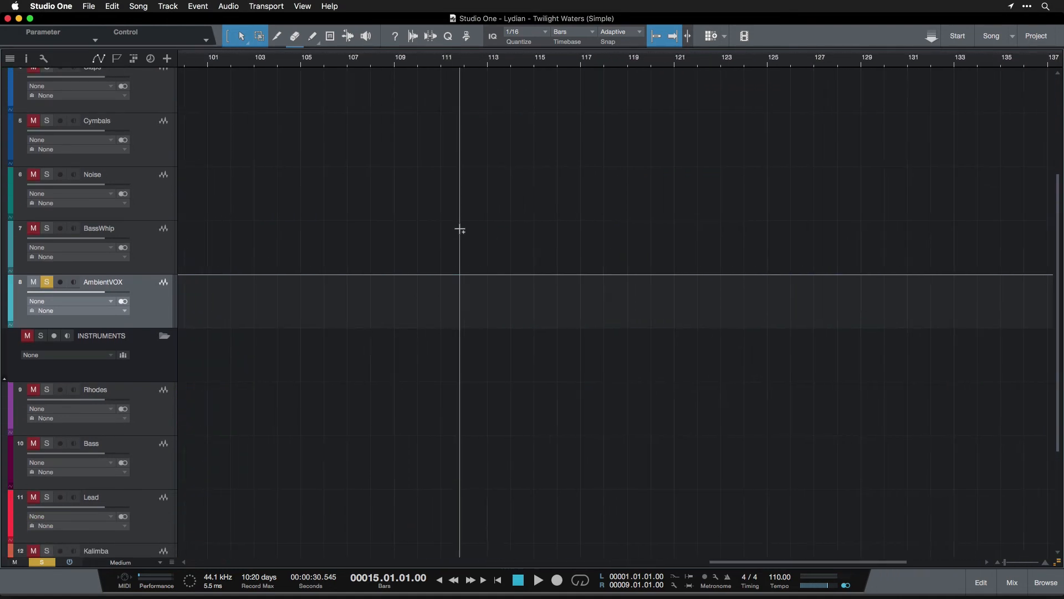
{"action": "scroll", "coordinate": [459, 229], "scroll_direction": "left", "scroll_amount": 5}
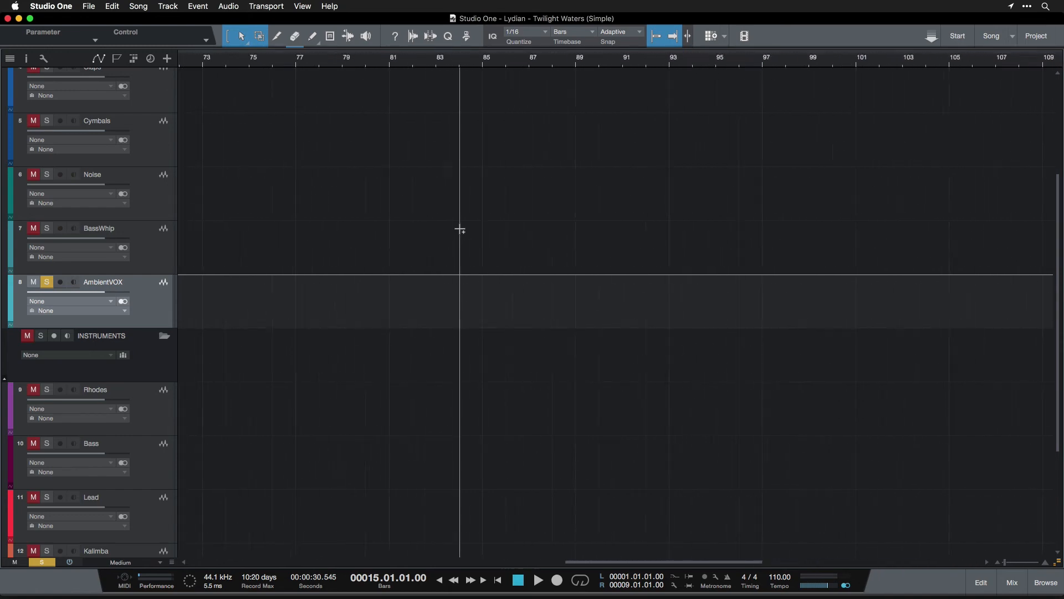
{"action": "scroll", "coordinate": [460, 229], "scroll_direction": "left", "scroll_amount": 6}
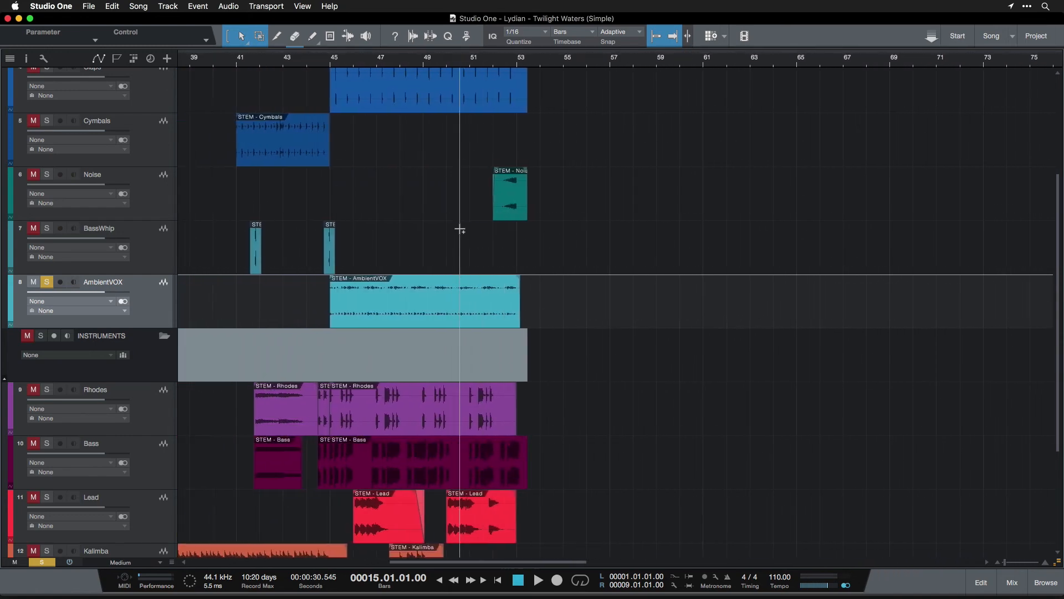
{"action": "scroll", "coordinate": [460, 228], "scroll_direction": "left", "scroll_amount": 5}
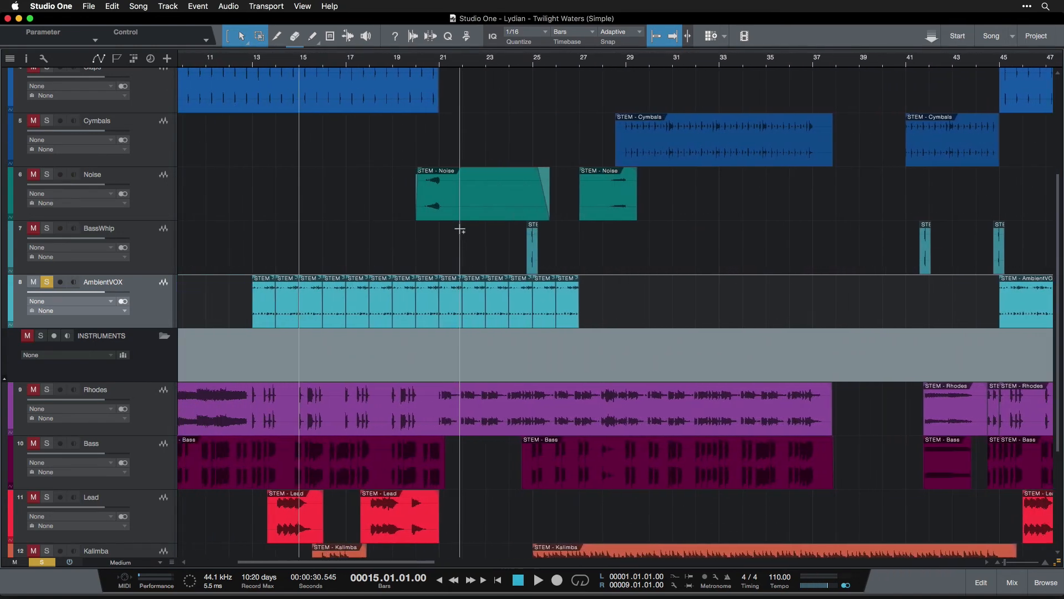
{"action": "scroll", "coordinate": [459, 229], "scroll_direction": "left", "scroll_amount": 2}
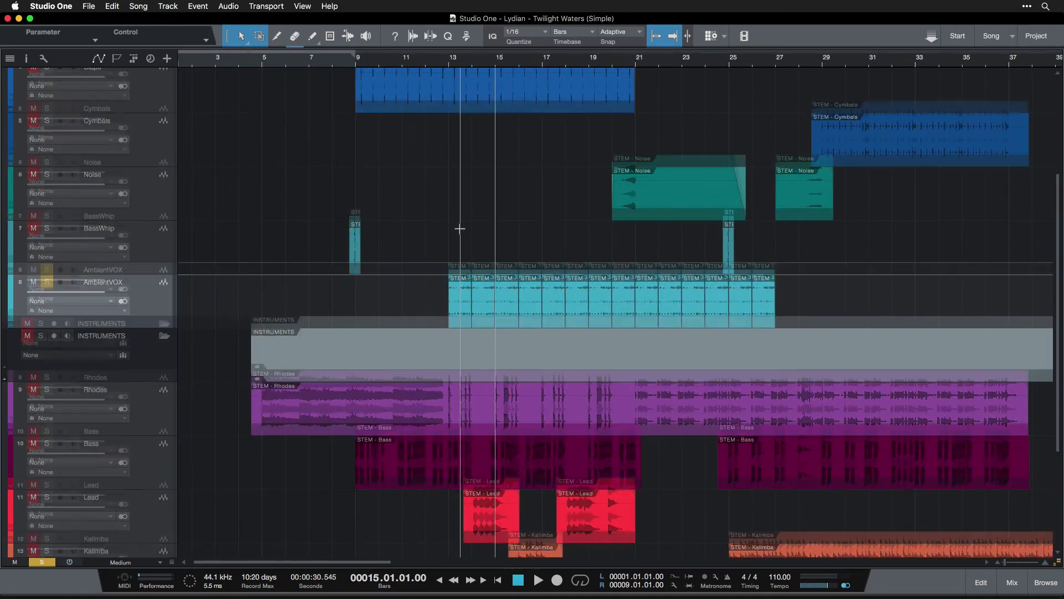
Step: Look over the drum, percussion and instrument tracks between about bars 5 and 41
{"action": "scroll", "coordinate": [460, 229], "scroll_direction": "down", "scroll_amount": 3}
{"action": "scroll", "coordinate": [460, 229], "scroll_direction": "up", "scroll_amount": 4}
{"action": "scroll", "coordinate": [459, 232], "scroll_direction": "right", "scroll_amount": 1}
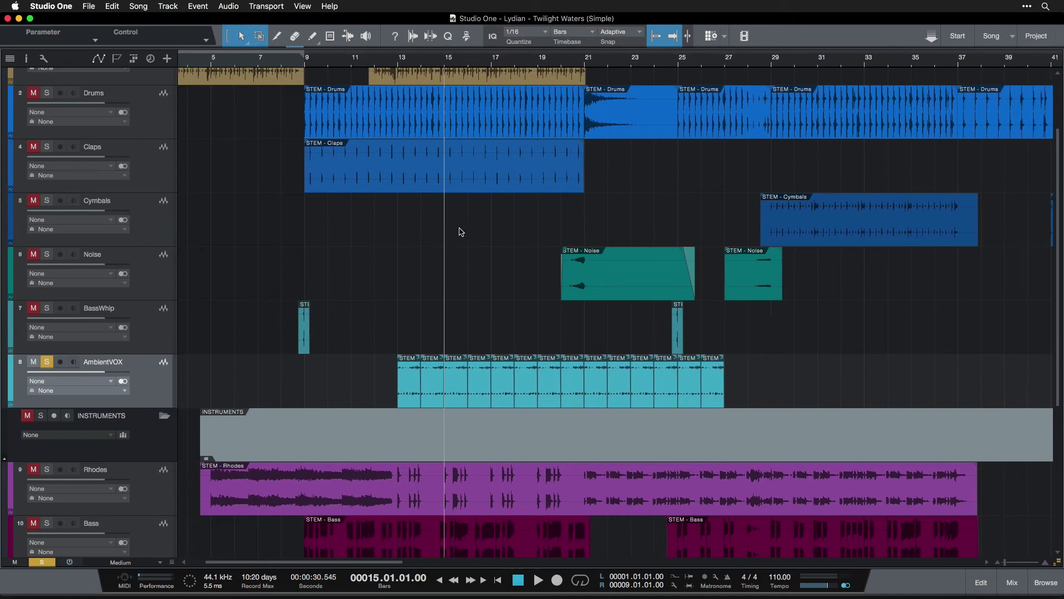
{"action": "scroll", "coordinate": [459, 231], "scroll_direction": "left", "scroll_amount": 1}
{"action": "scroll", "coordinate": [460, 231], "scroll_direction": "right", "scroll_amount": 2}
{"action": "scroll", "coordinate": [460, 232], "scroll_direction": "left", "scroll_amount": 1}
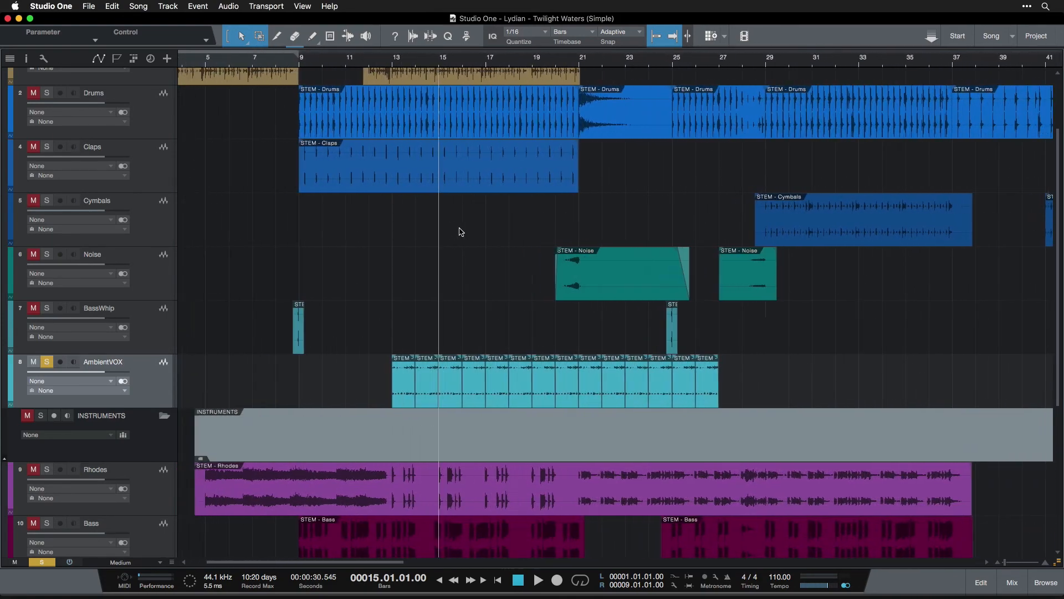
{"action": "scroll", "coordinate": [459, 232], "scroll_direction": "down", "scroll_amount": 4}
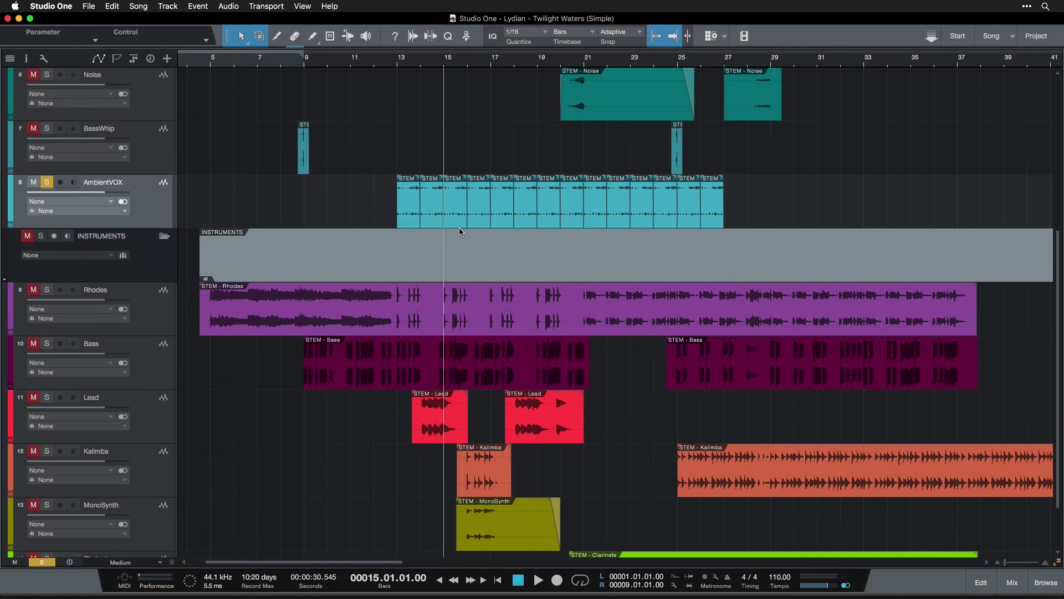
{"action": "scroll", "coordinate": [459, 227], "scroll_direction": "up", "scroll_amount": 4}
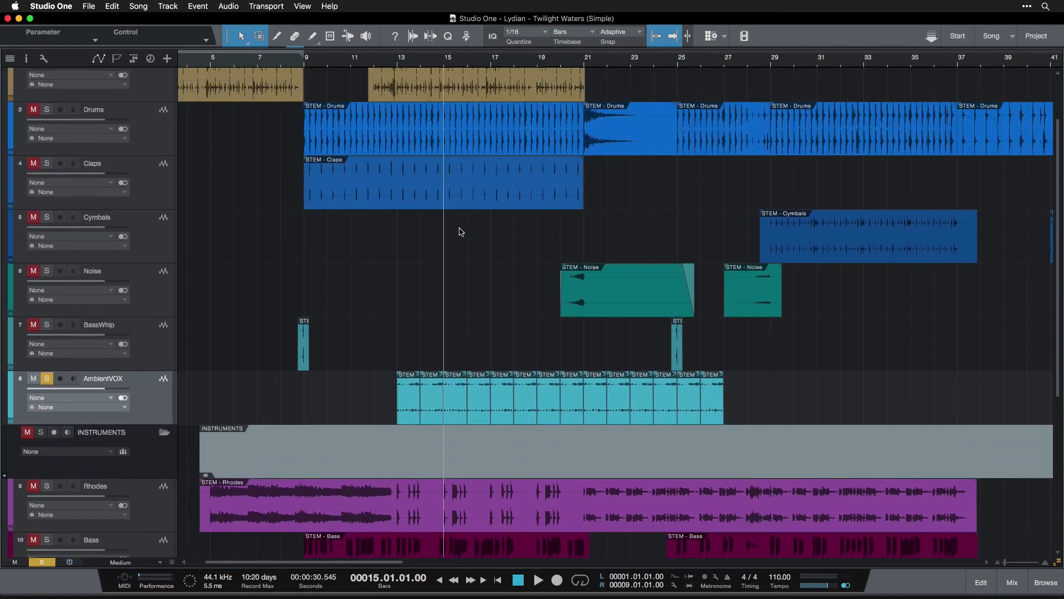